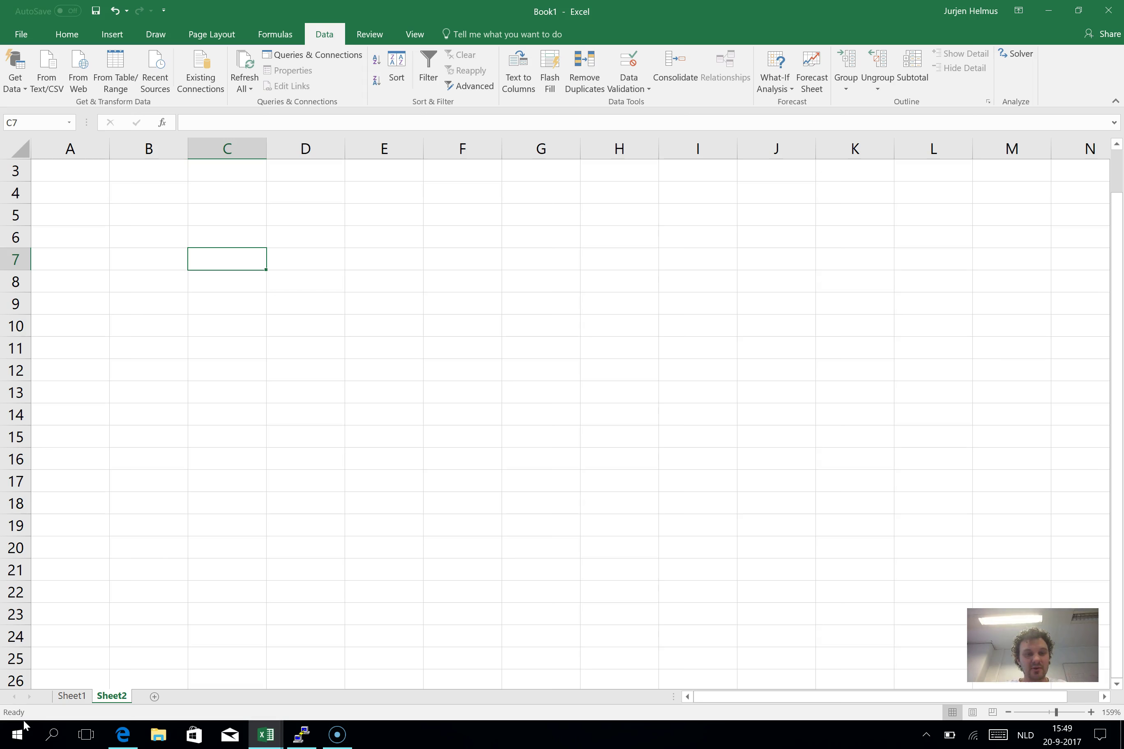
# Step: Label C7 'dag' and enter the day numbers 1, 2, 3, 4 in D7:G7
pyautogui.write('dag')
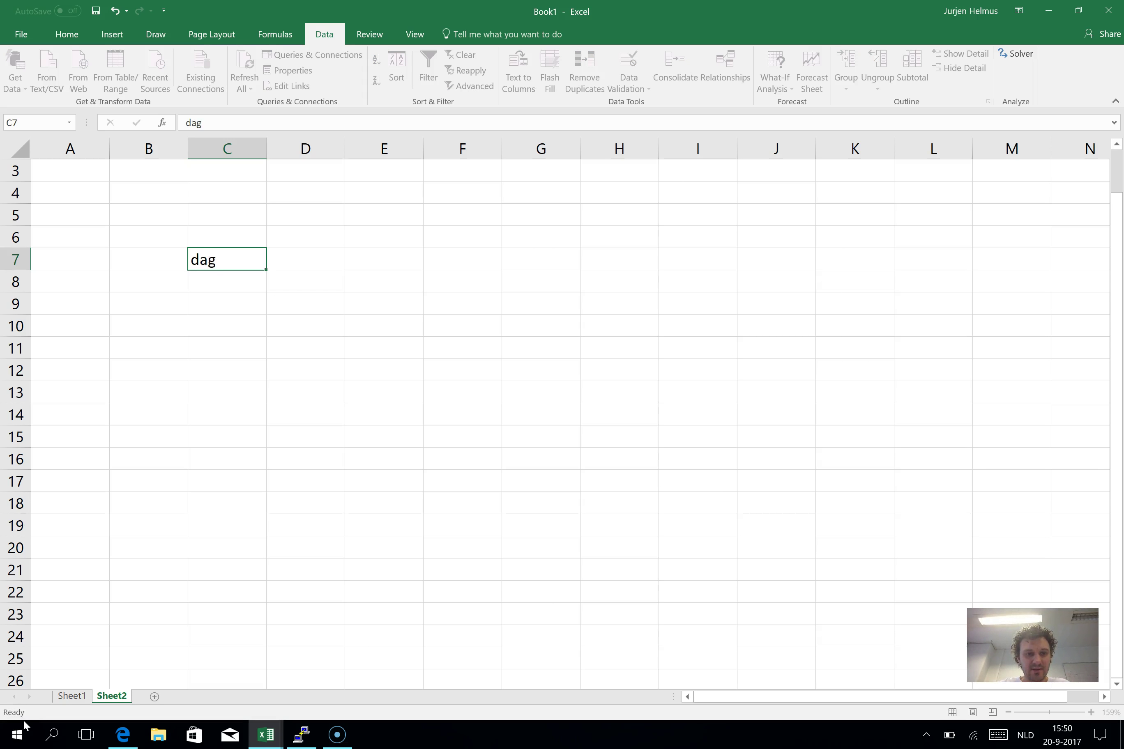
pyautogui.press('Tab')
pyautogui.press('Tab')
pyautogui.write('12')
pyautogui.press('Tab')
pyautogui.write('3')
pyautogui.press('Tab')
pyautogui.write('45')
pyautogui.press('Tab')
pyautogui.press('Left')
pyautogui.write('4')
pyautogui.press('Left')
pyautogui.press('Left')
pyautogui.press('Left')
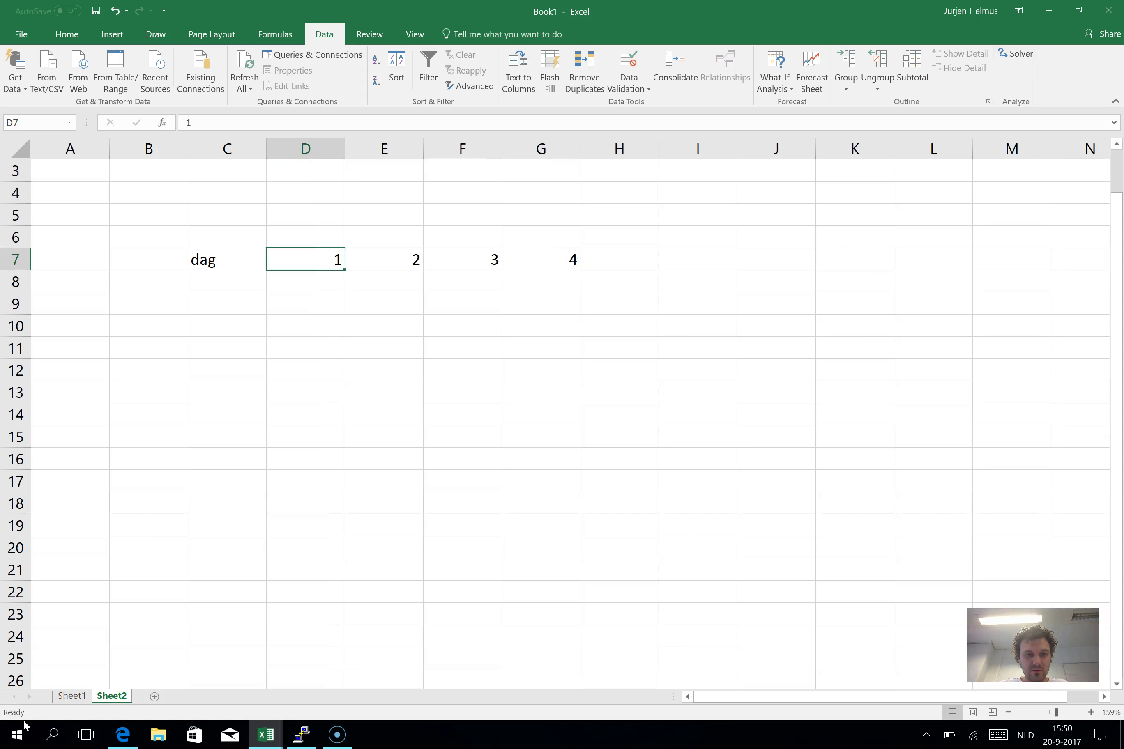
# Step: Select D7:G7 and extend the day-number series across row 7
pyautogui.hotkey('ctrl', 'shift', 'Right')
pyautogui.hotkey('ctrl', 'shift', 'Right')
pyautogui.hotkey('ctrl', 'shift', 'Left')
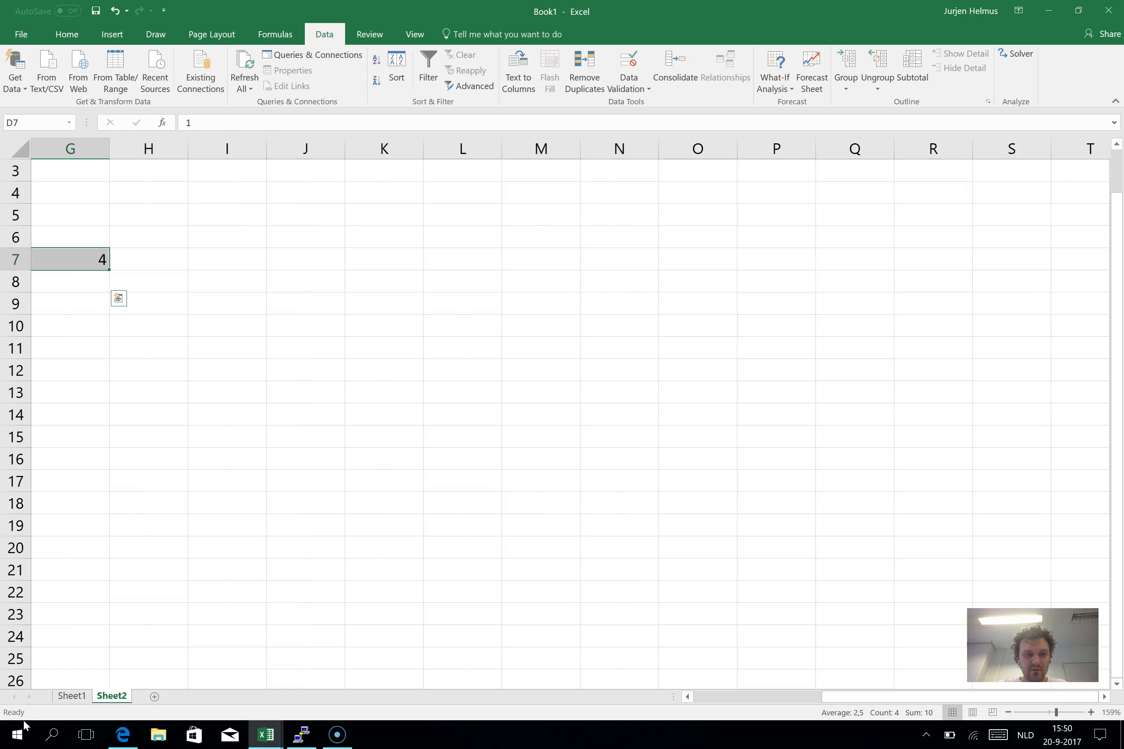
pyautogui.moveTo(109, 269); pyautogui.dragTo(1064, 364)
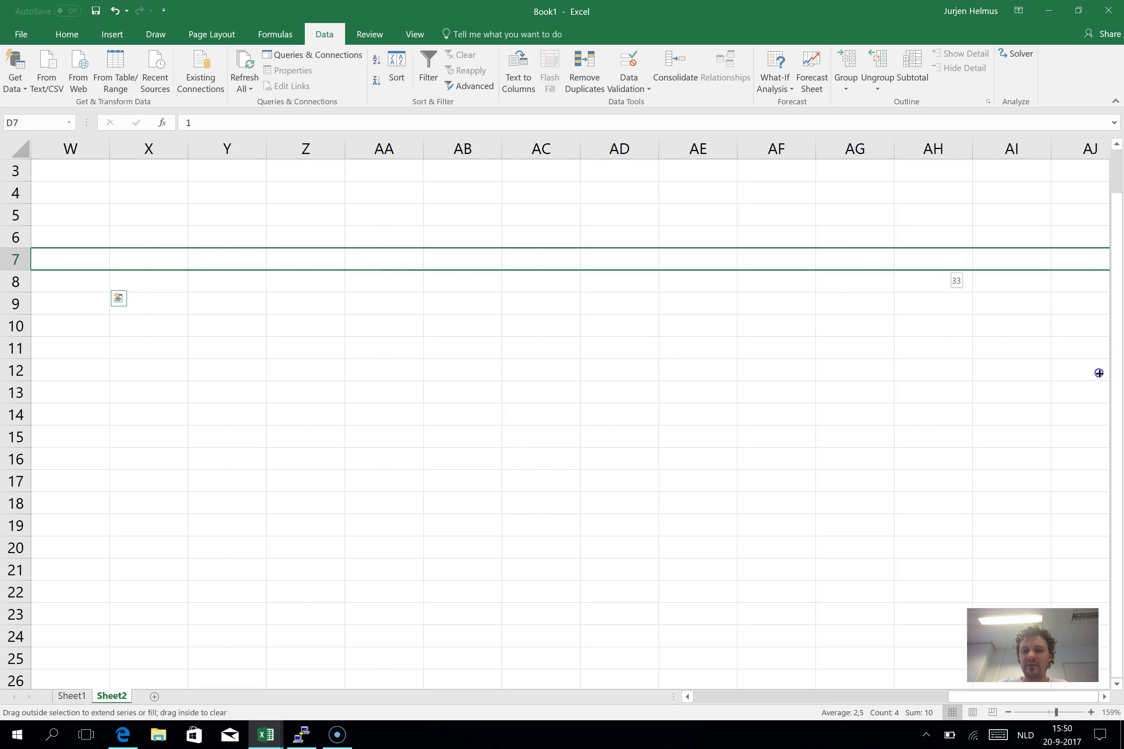
pyautogui.moveTo(1065, 363); pyautogui.dragTo(1098, 372)
# Step: Add the labels 'dagfactor' in C8 and 'seizoensfactor' in C9
pyautogui.press('Left')
pyautogui.press('Left')
pyautogui.press('Down')
pyautogui.press('Right')
pyautogui.press('Right')
pyautogui.press('Left')
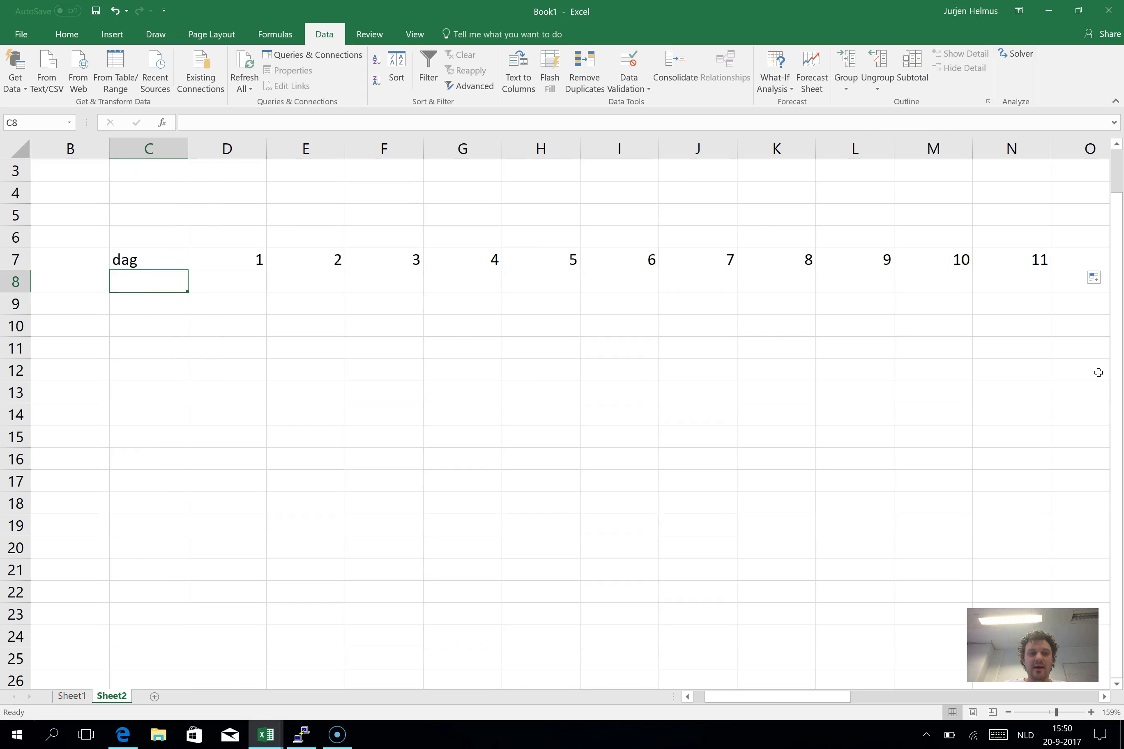
pyautogui.write('dag')
pyautogui.press('BackSpace')
pyautogui.write('factor')
pyautogui.press('Return')
pyautogui.write('seizoensfactor')
pyautogui.click(227, 149)
# Step: Widen column C so the dagfactor and seizoensfactor labels fit
pyautogui.moveTo(188, 149); pyautogui.dragTo(221, 149)
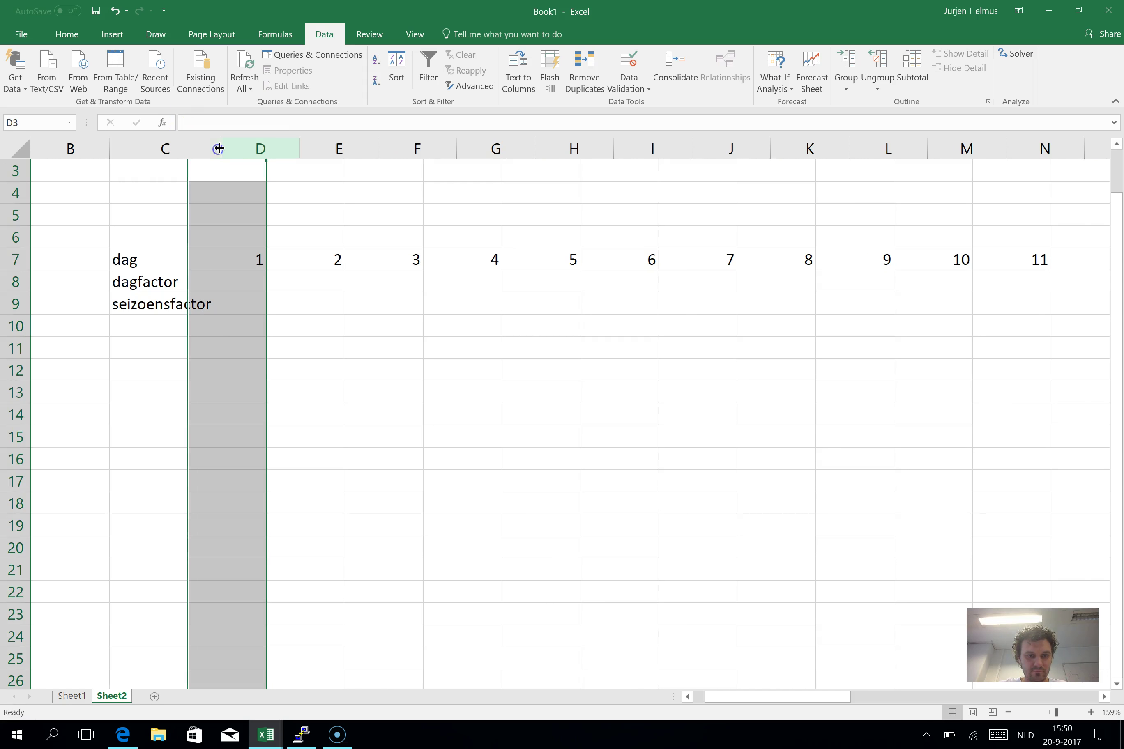
pyautogui.click(276, 283)
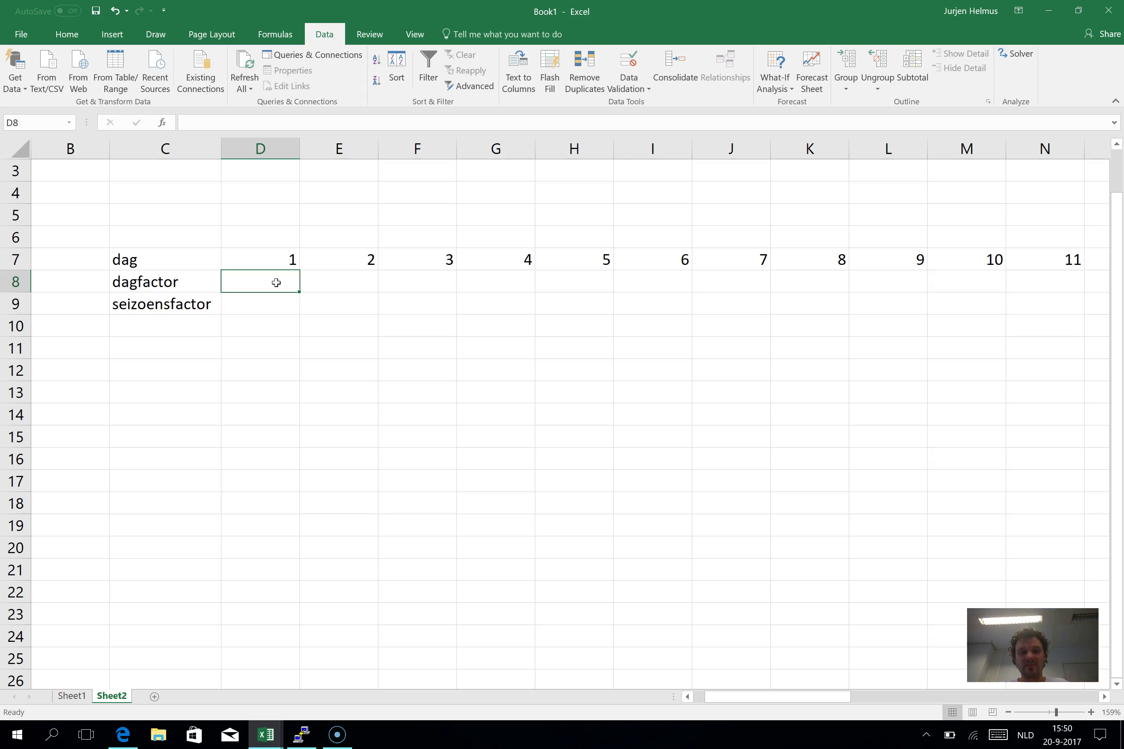
pyautogui.press('Down')
# Step: Start a =mod formula in D9, then cancel it and clear the cell
pyautogui.write('=mod')
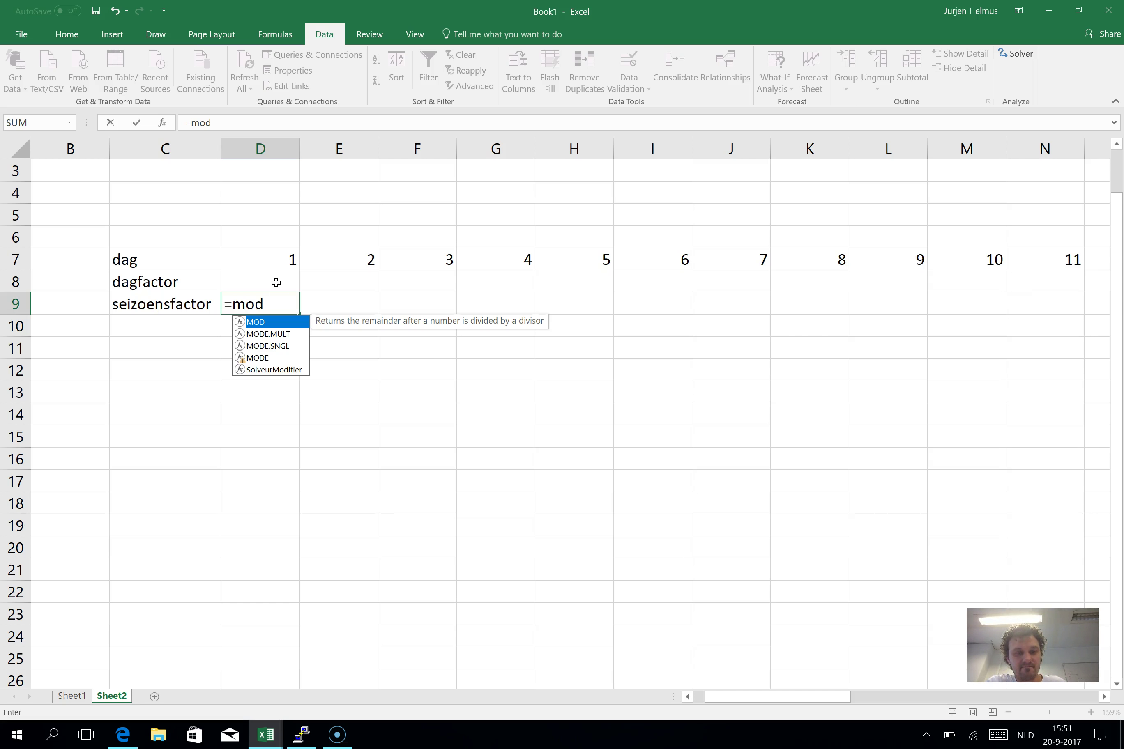
pyautogui.press('Escape')
pyautogui.press('BackSpace')
pyautogui.press('BackSpace')
pyautogui.press('BackSpace')
pyautogui.press('Escape')
pyautogui.click(276, 283)
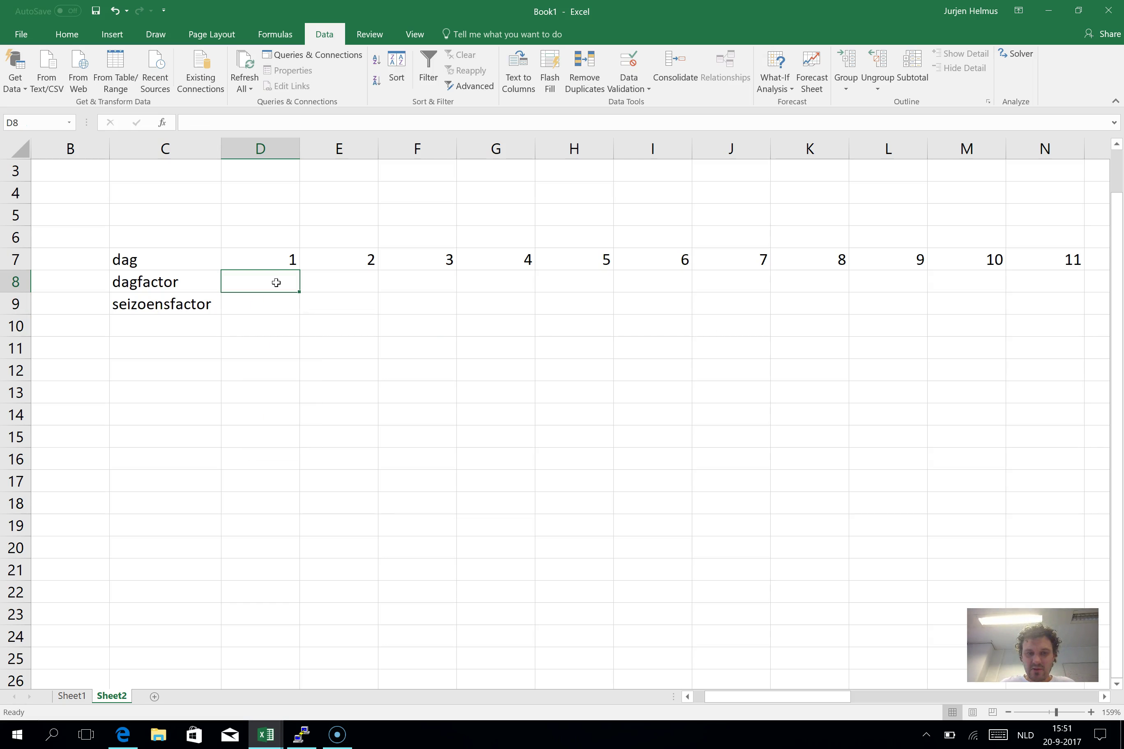
pyautogui.press('Up')
pyautogui.press('Up')
pyautogui.press('Up')
pyautogui.press('Up')
# Step: Enter 7 in cell C4 as the cycle length
pyautogui.press('Left')
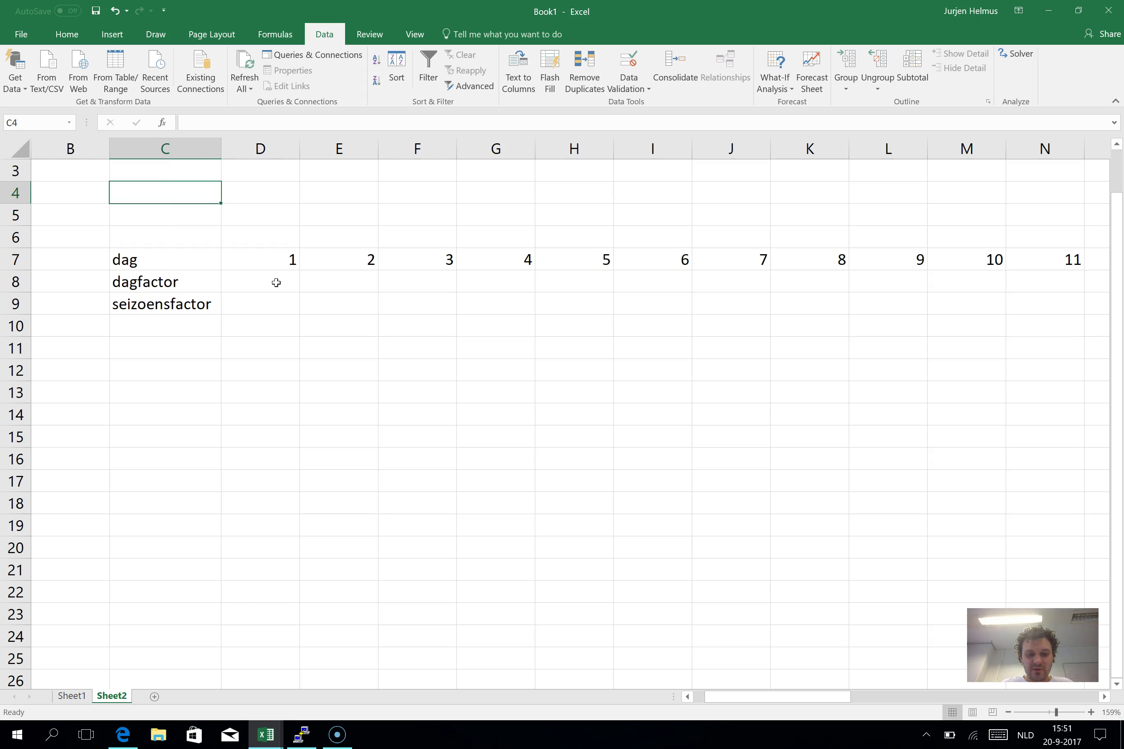
pyautogui.write('7')
pyautogui.press('Return')
pyautogui.press('Down')
pyautogui.press('Down')
pyautogui.press('Down')
pyautogui.press('Right')
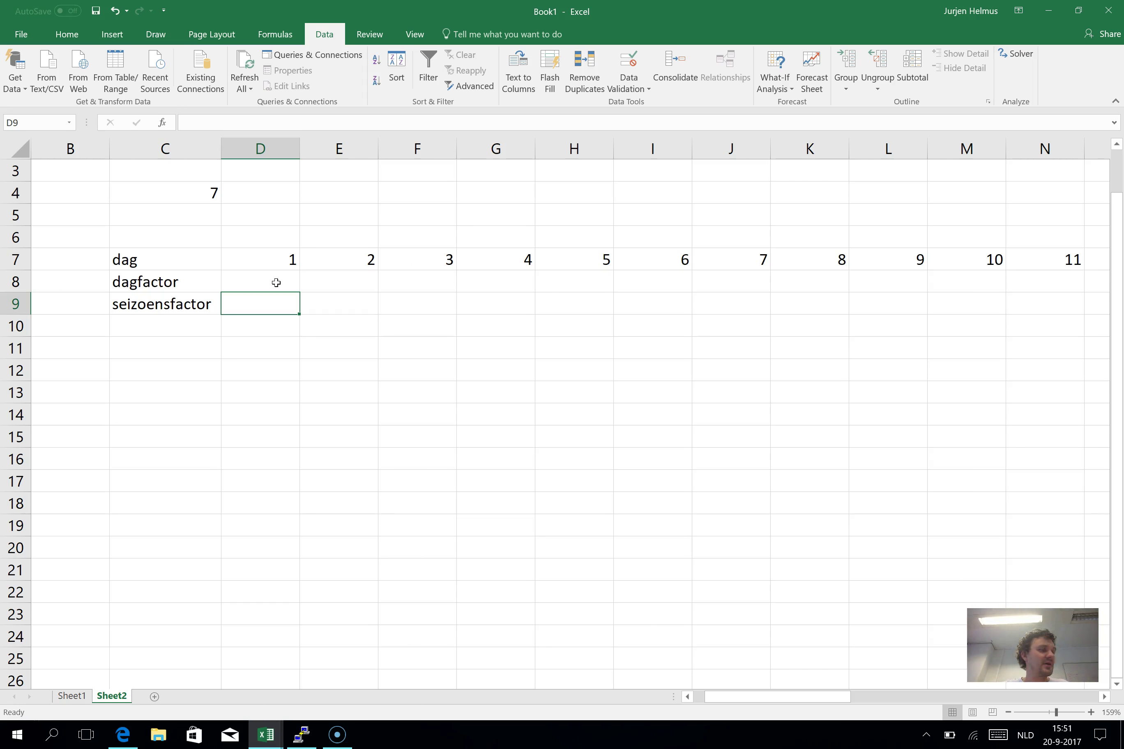
# Step: Build =MOD(D7/$C$4) in D9 with an absolute C4 reference
pyautogui.write('=')
pyautogui.click(276, 283)
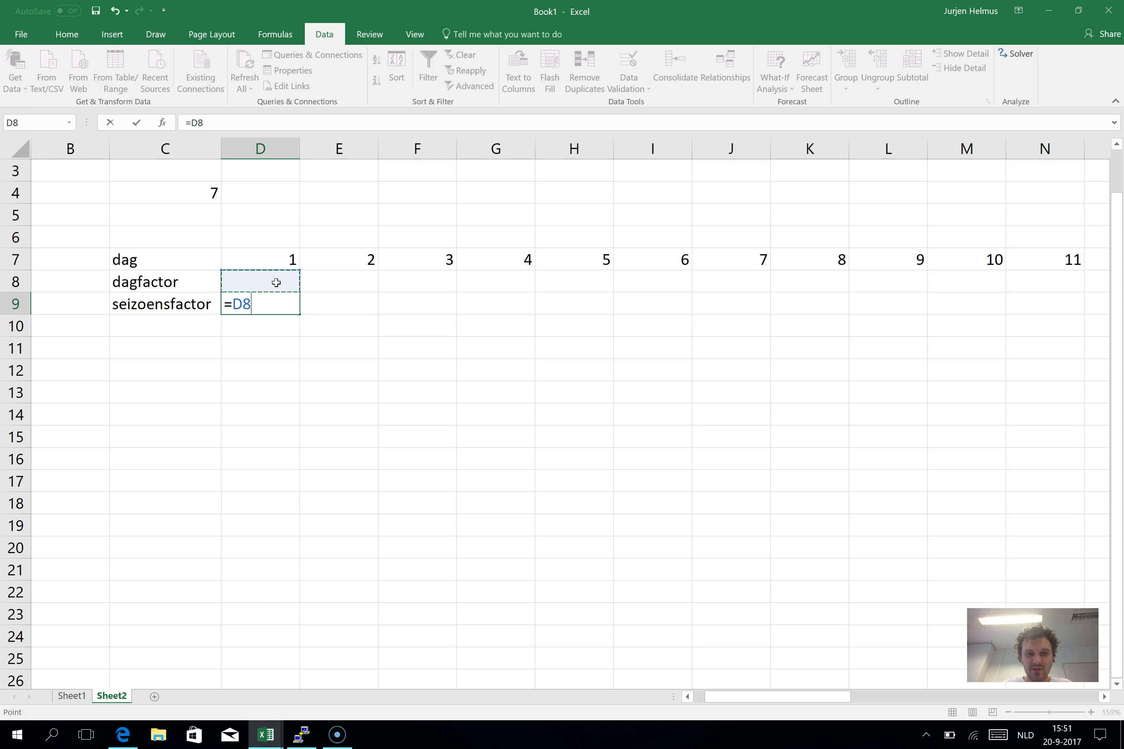
pyautogui.press('BackSpace')
pyautogui.press('BackSpace')
pyautogui.write('mod')
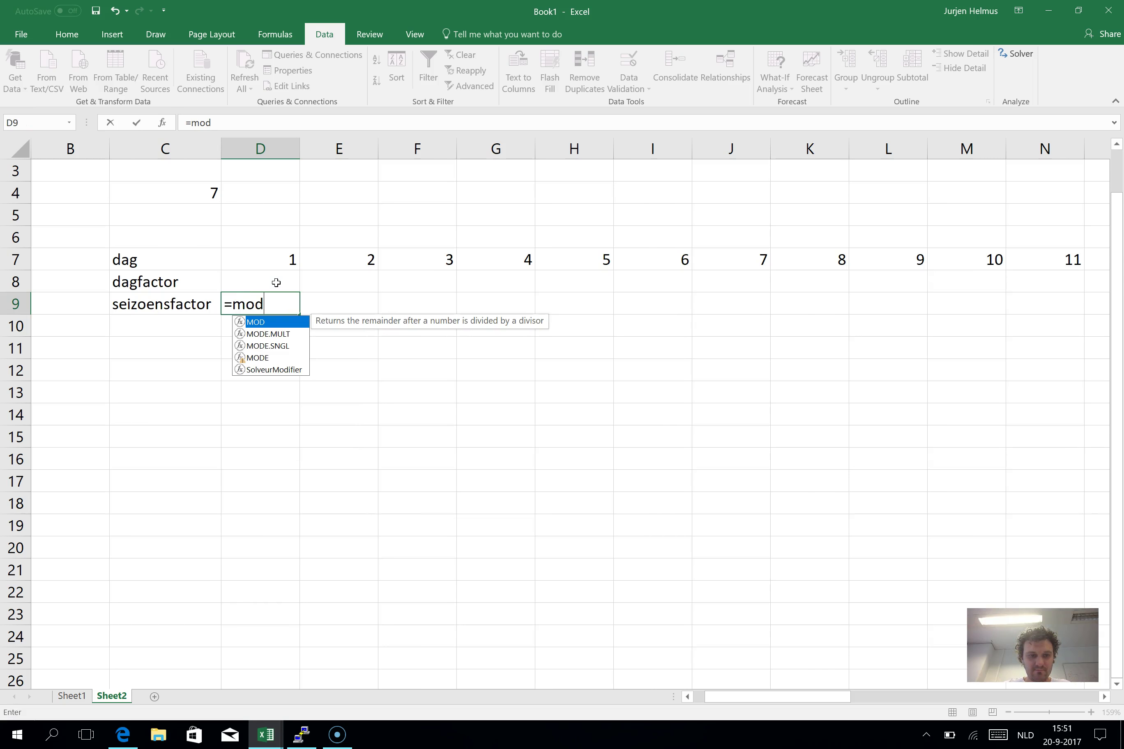
pyautogui.write('(')
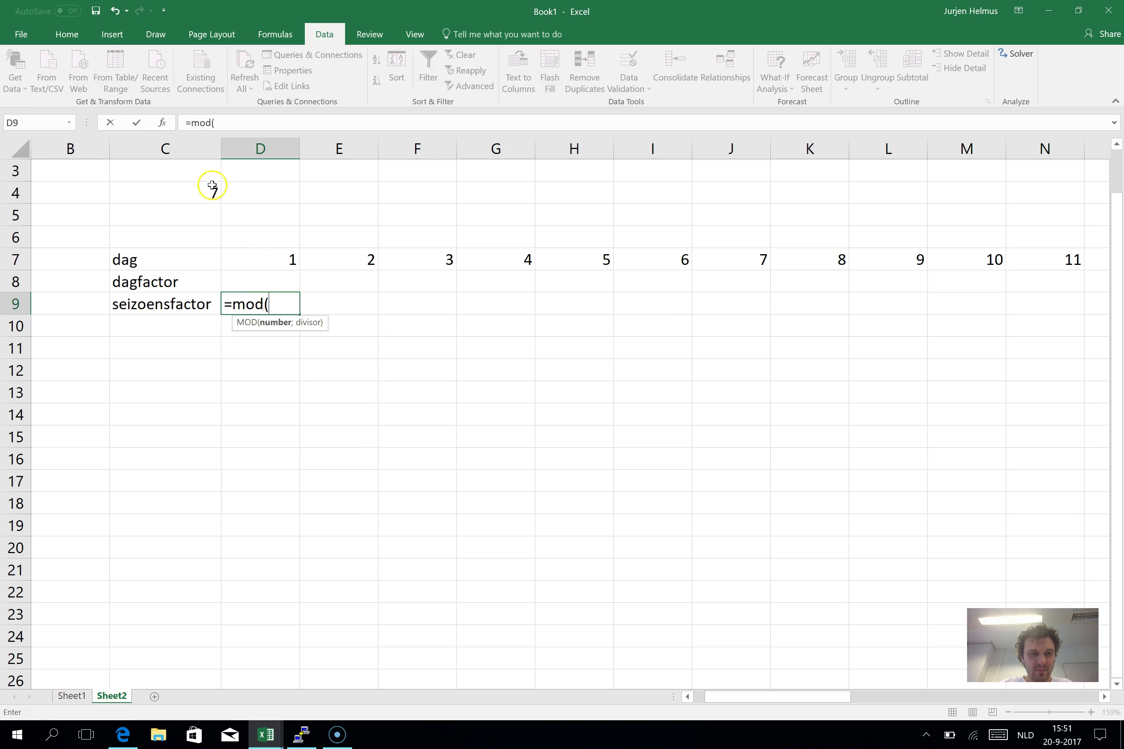
pyautogui.click(269, 261)
pyautogui.write('/')
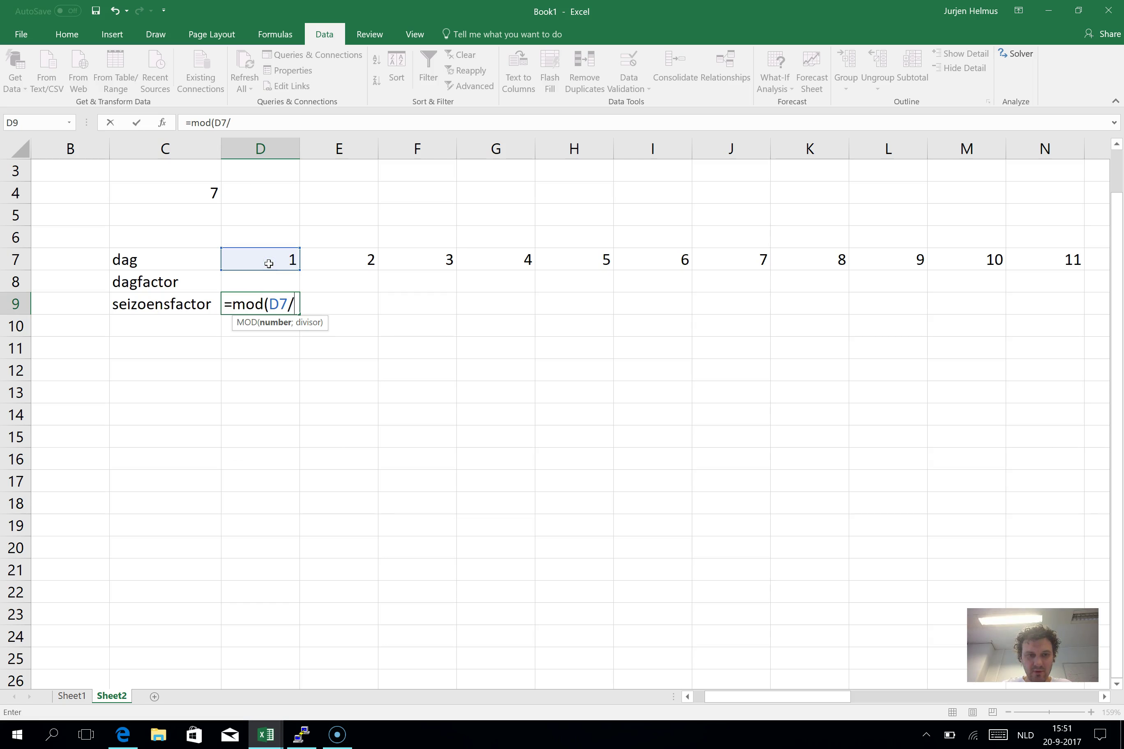
pyautogui.click(182, 198)
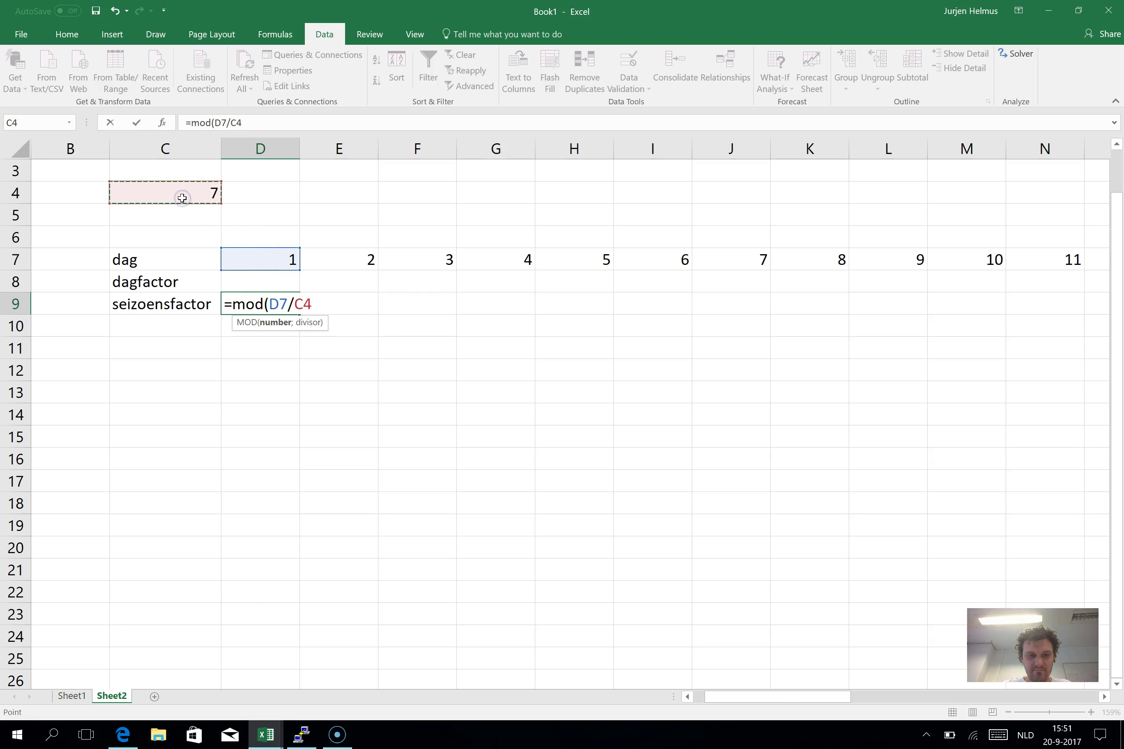
pyautogui.press('F4')
pyautogui.press('Return')
# Step: Fix the D9 formula to =MOD(D7;$C$4) after the too-few-arguments error
pyautogui.press('Return')
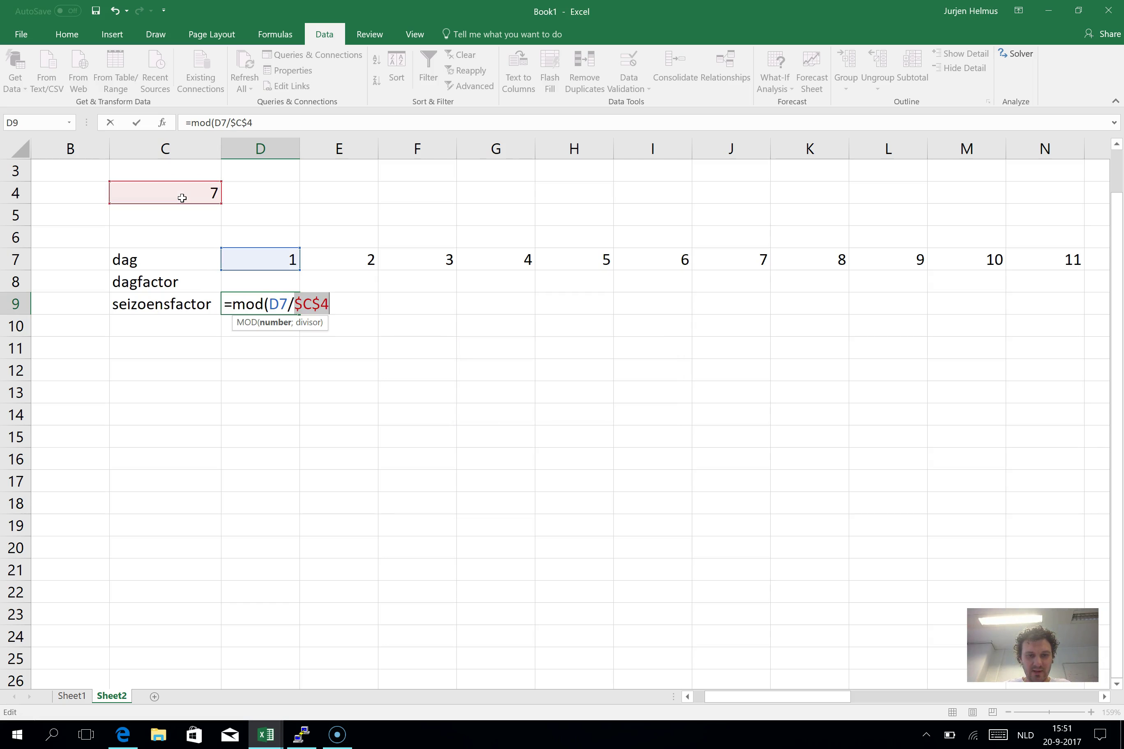
pyautogui.write(')')
pyautogui.press('Return')
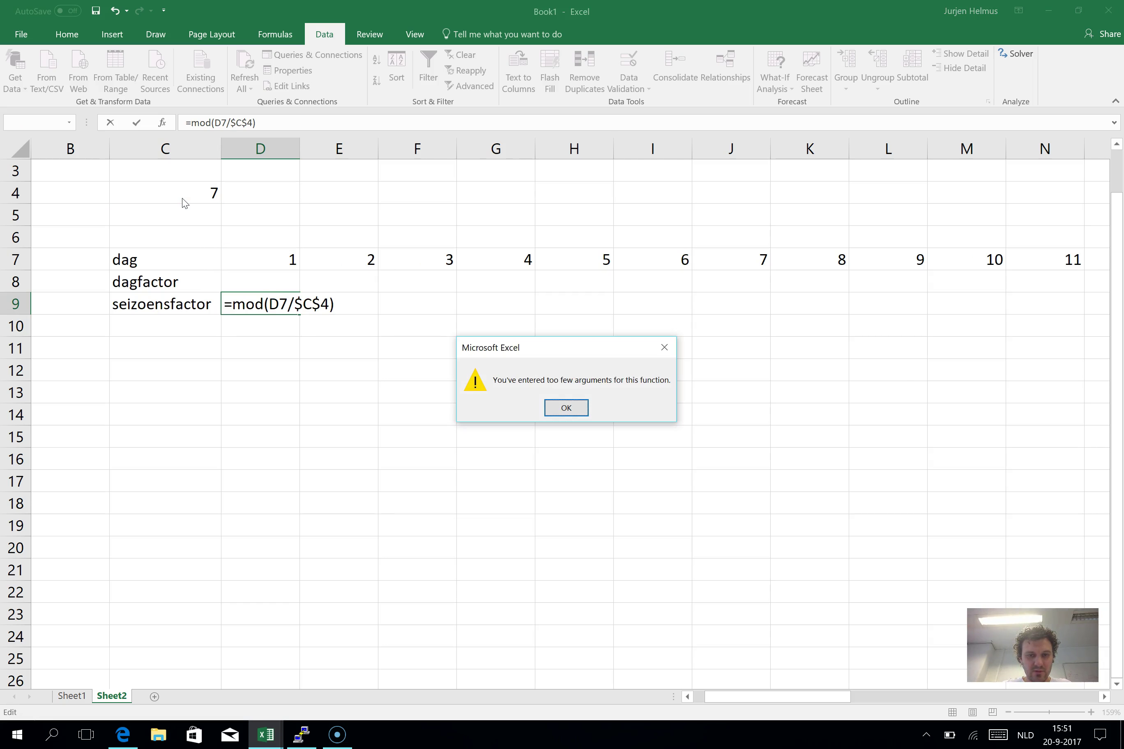
pyautogui.press('Return')
pyautogui.press('Left')
pyautogui.press('Left')
pyautogui.press('Left')
pyautogui.press('Delete')
pyautogui.write(';')
pyautogui.press('Return')
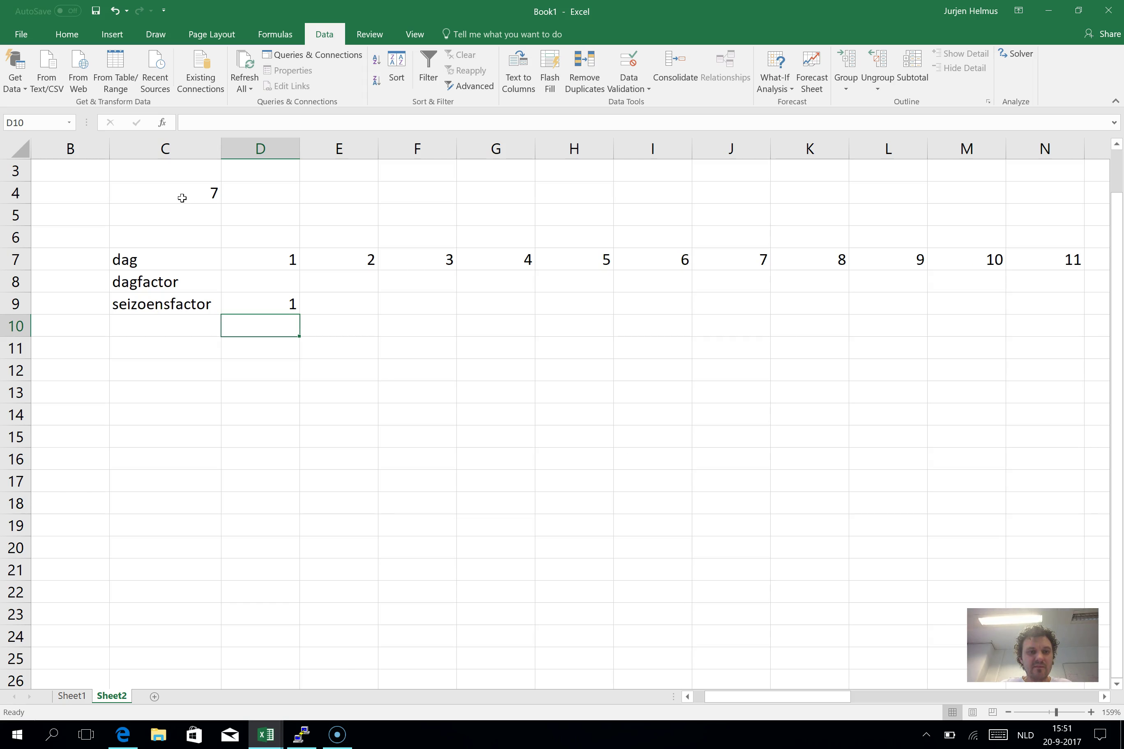
pyautogui.press('Up')
# Step: Fill the D9 MOD formula across row 9, then cut and paste it into row 8
pyautogui.moveTo(299, 314)
pyautogui.mouseDown()
pyautogui.moveTo(471, 333)
pyautogui.moveTo(878, 333)
pyautogui.mouseUp()
pyautogui.hscroll(-2, 661, 328)
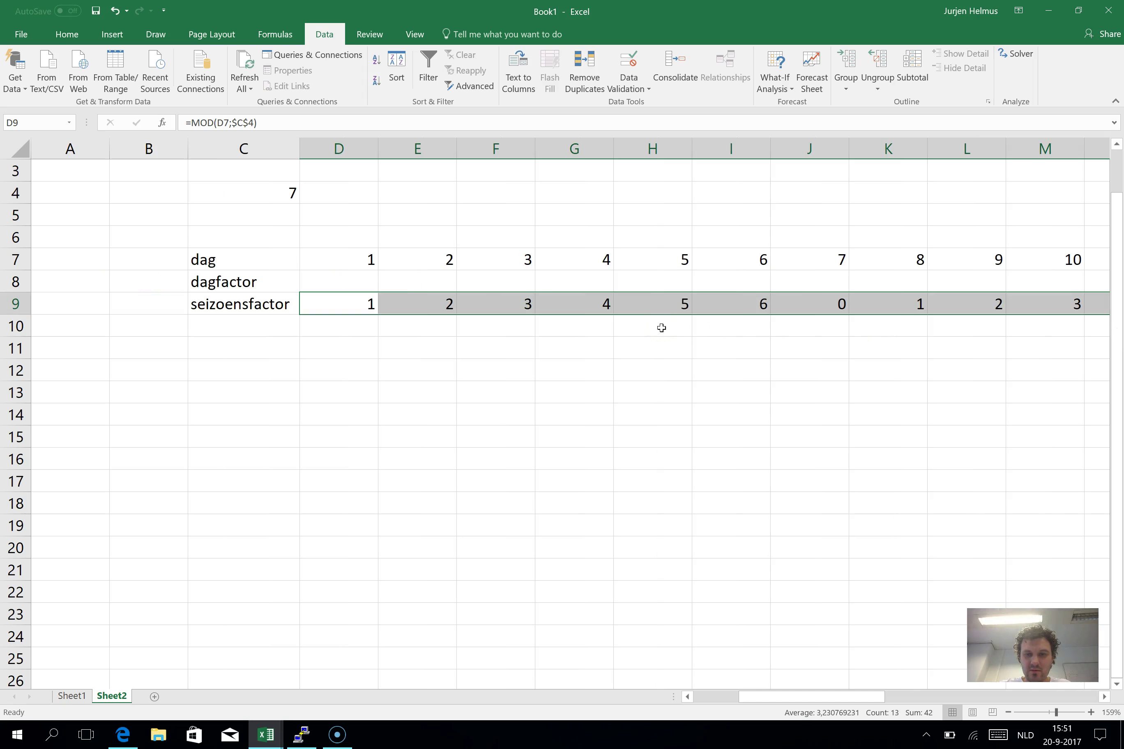
pyautogui.click(333, 304)
pyautogui.hotkey('ctrl', 'shift', 'Right')
pyautogui.hotkey('ctrl', 'x')
pyautogui.press('Up')
pyautogui.hotkey('ctrl', 'v')
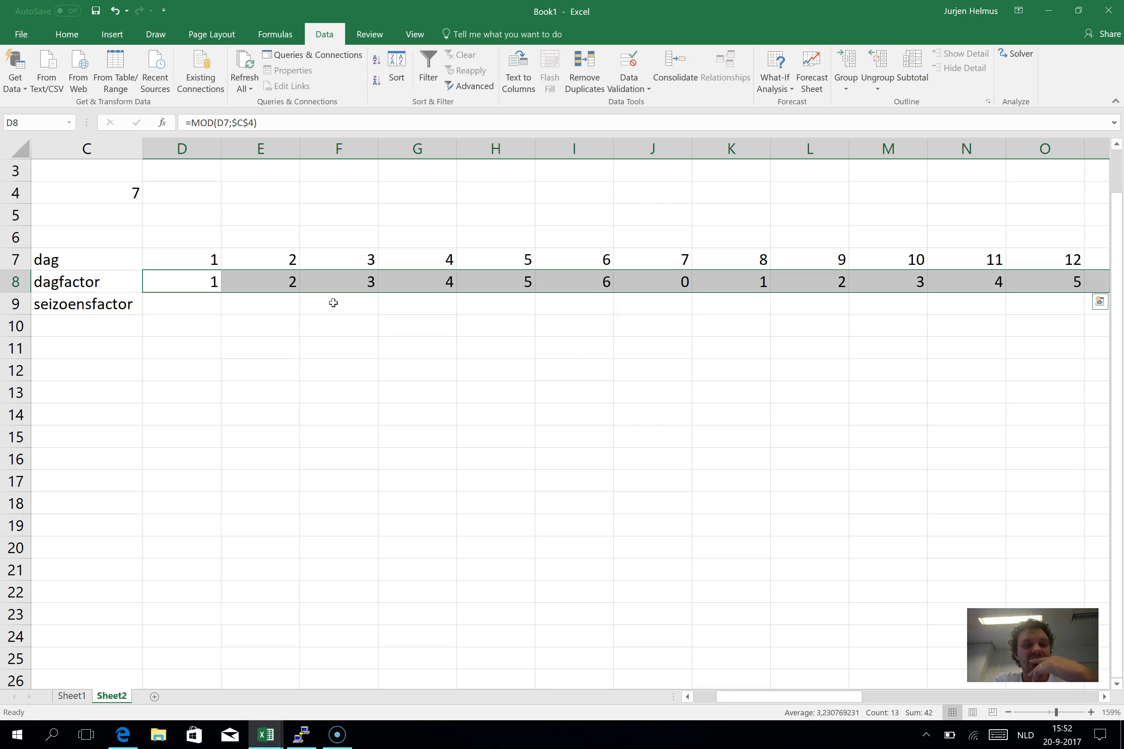
pyautogui.press('Escape')
pyautogui.click(185, 263)
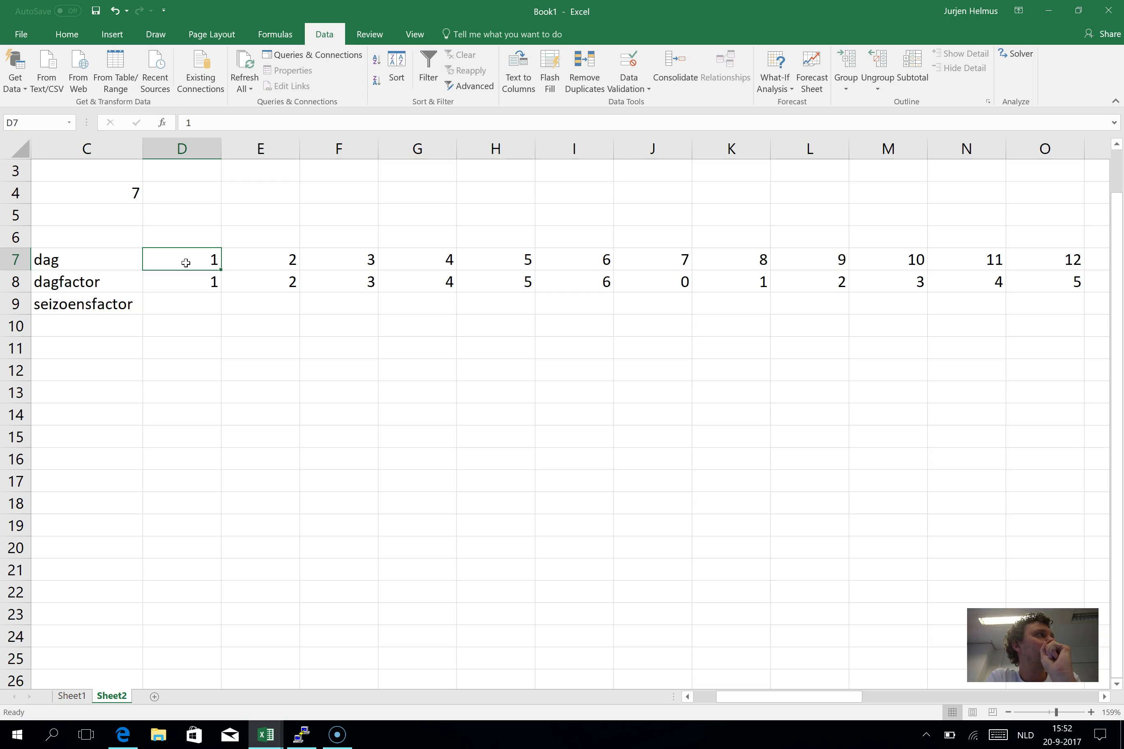
pyautogui.press('Down')
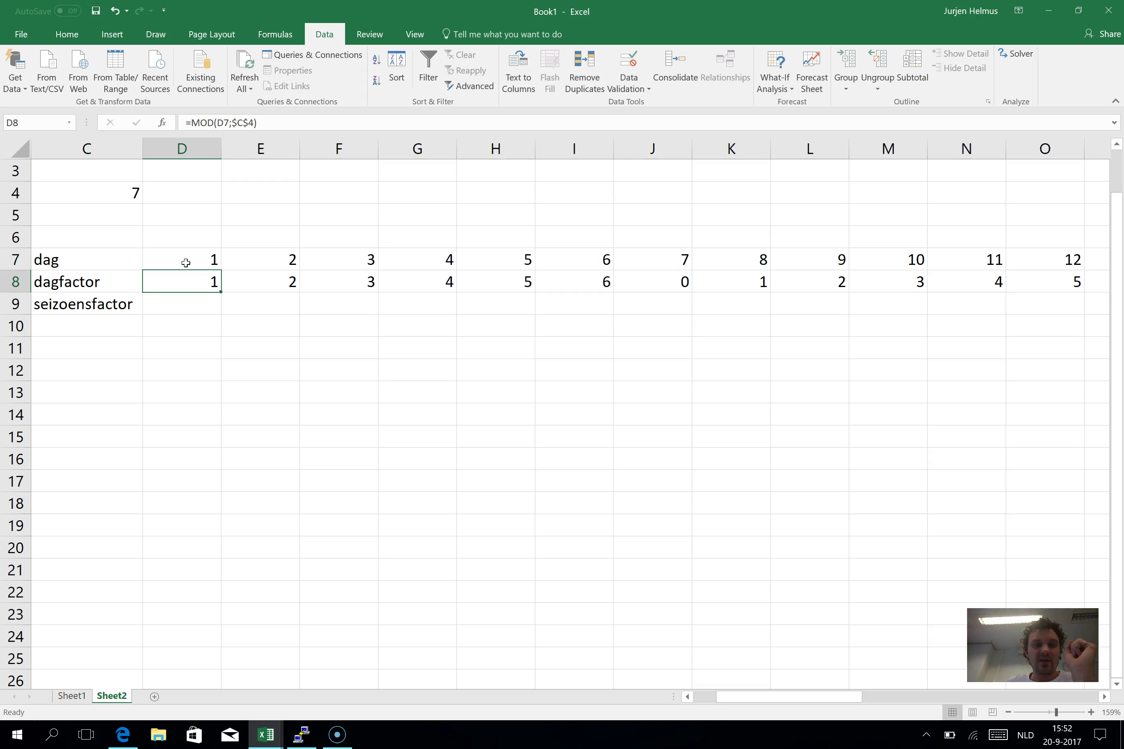
pyautogui.press('Right')
pyautogui.press('Right')
pyautogui.press('Right')
pyautogui.press('Right')
pyautogui.press('Right')
pyautogui.press('Left')
pyautogui.press('Left')
pyautogui.press('Left')
pyautogui.press('Left')
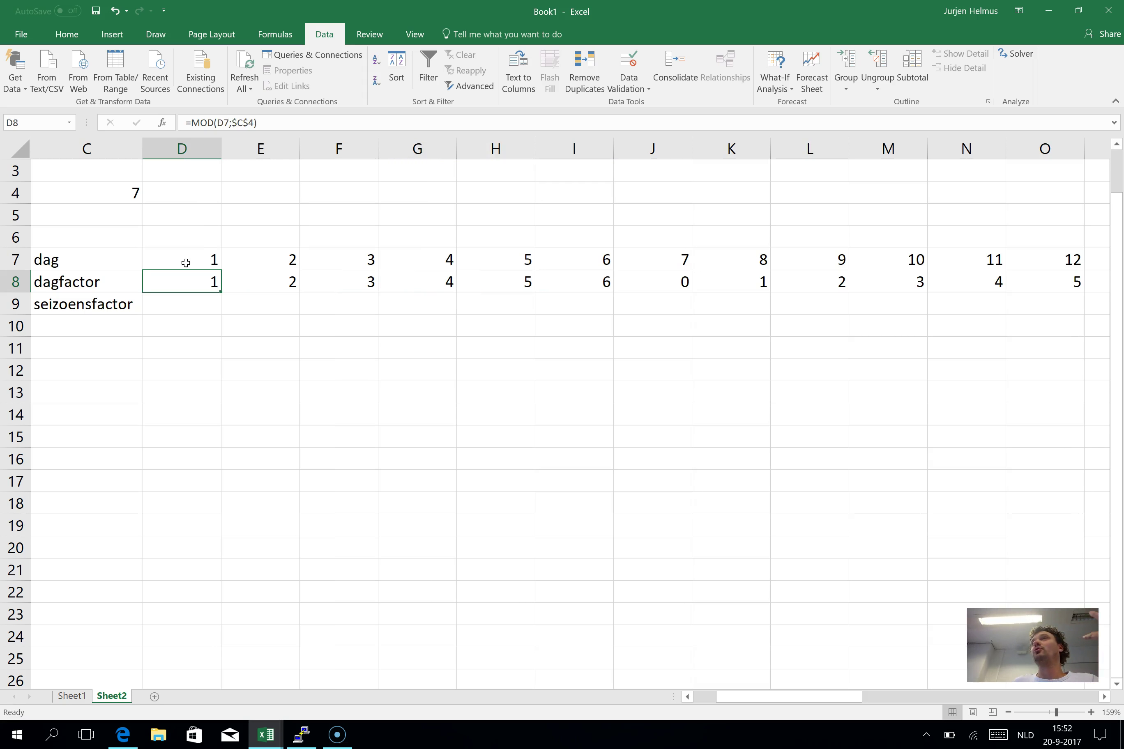
pyautogui.press('Right')
pyautogui.press('Right')
pyautogui.press('Right')
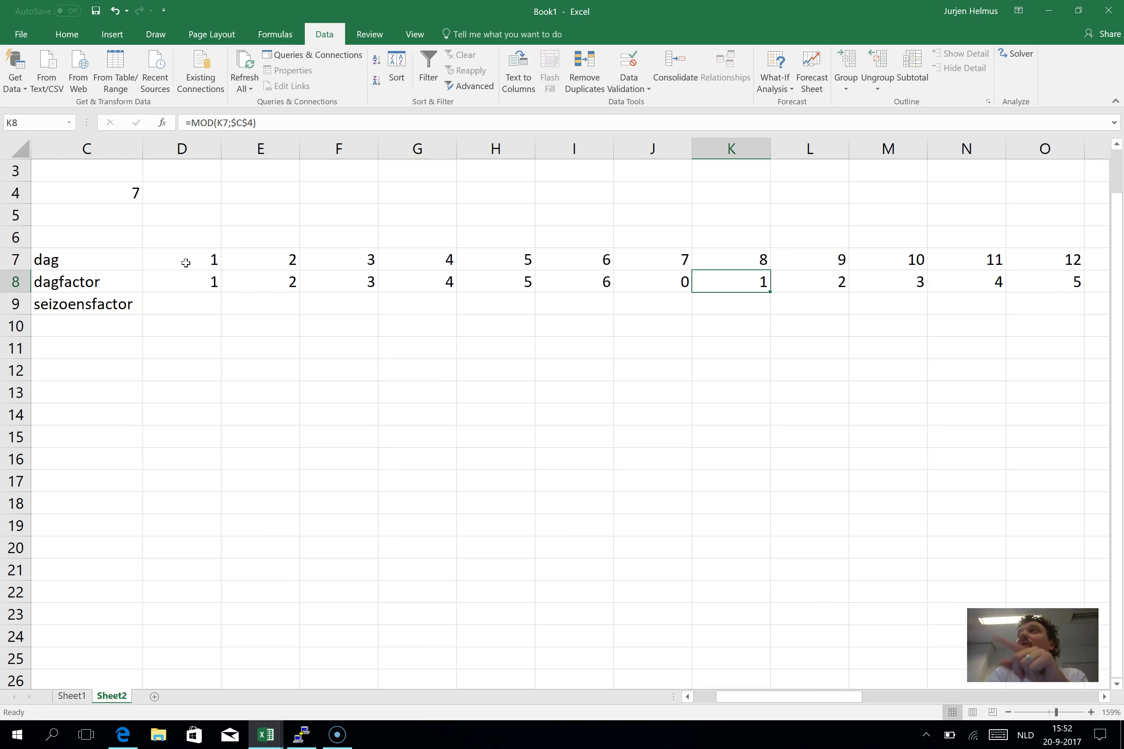
pyautogui.click(290, 197)
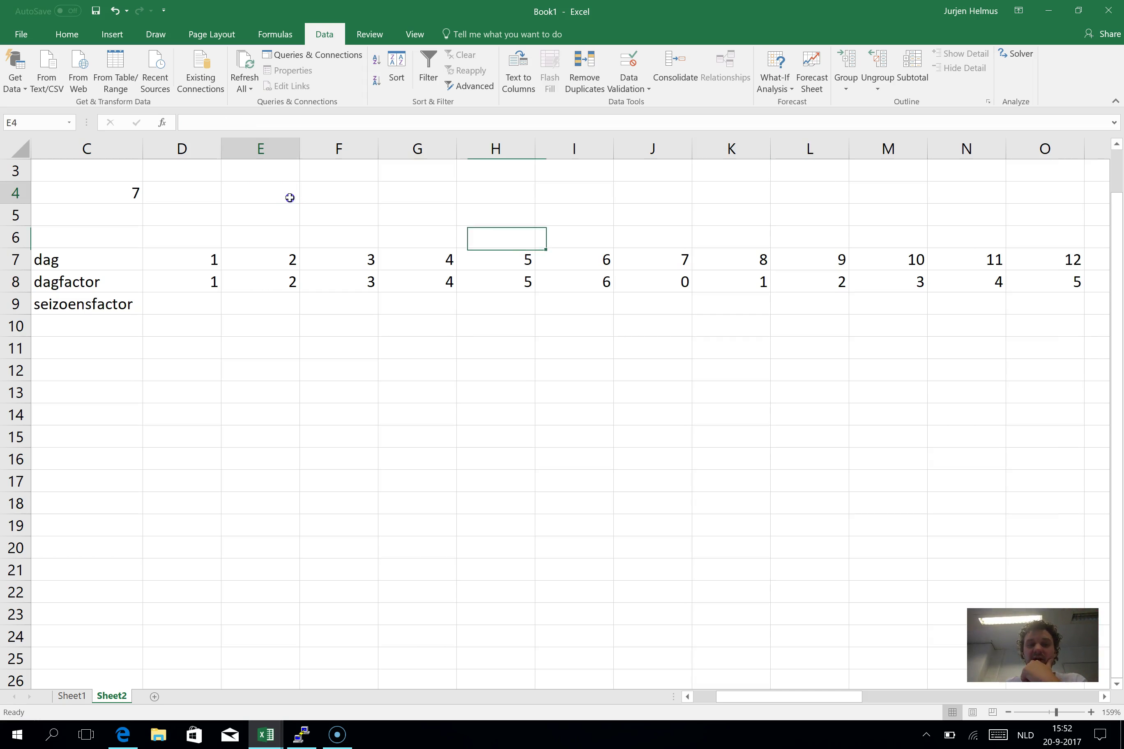
pyautogui.click(178, 272)
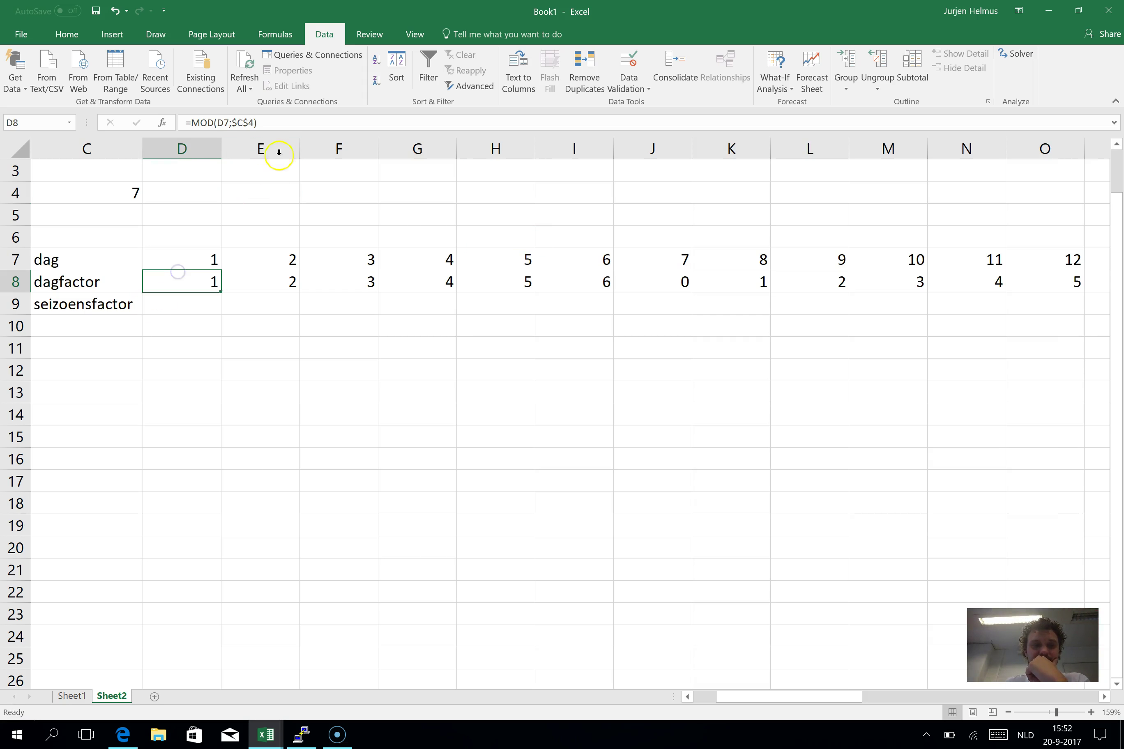
pyautogui.click(284, 120)
pyautogui.press('Escape')
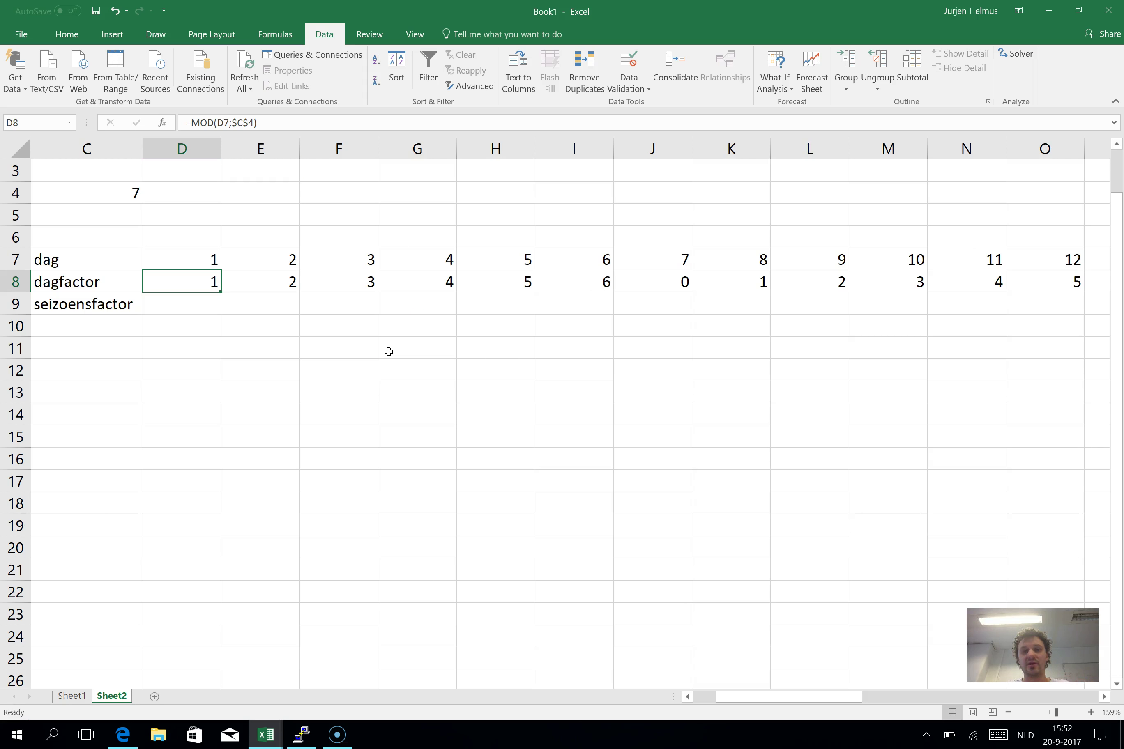
# Step: Change D8 to =MOD(D7;$C$4)+1 and copy it across row 8 to J8
pyautogui.click(285, 120)
pyautogui.write('+1')
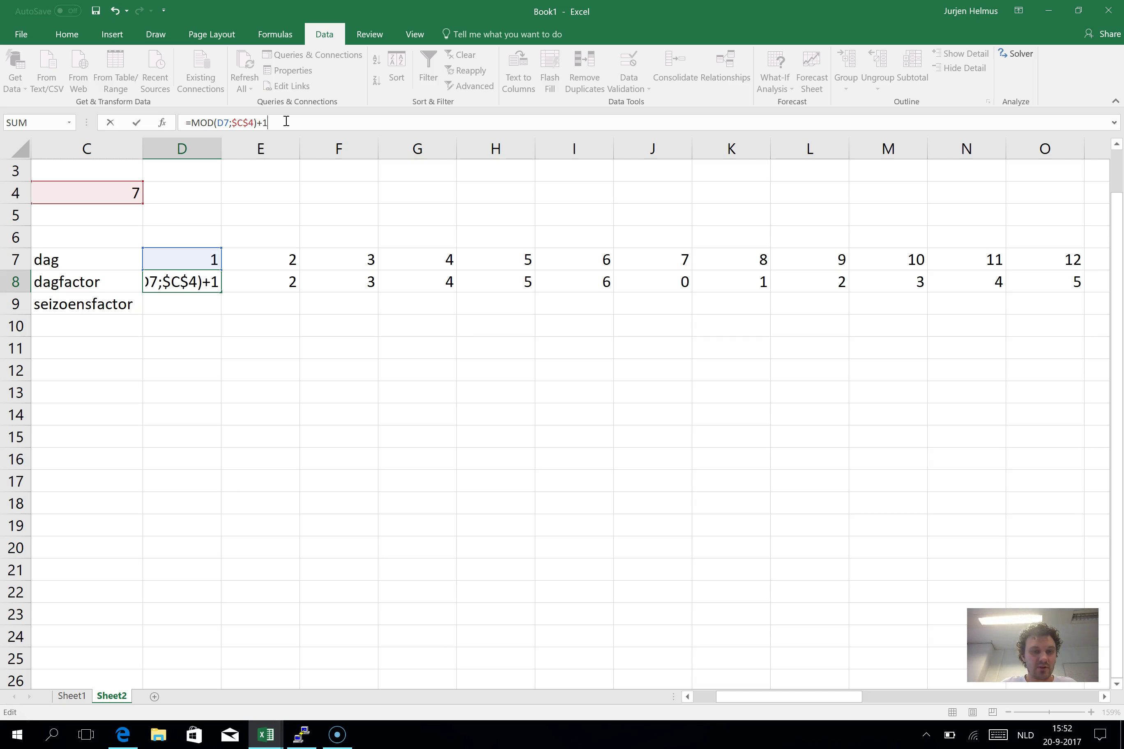
pyautogui.press('Return')
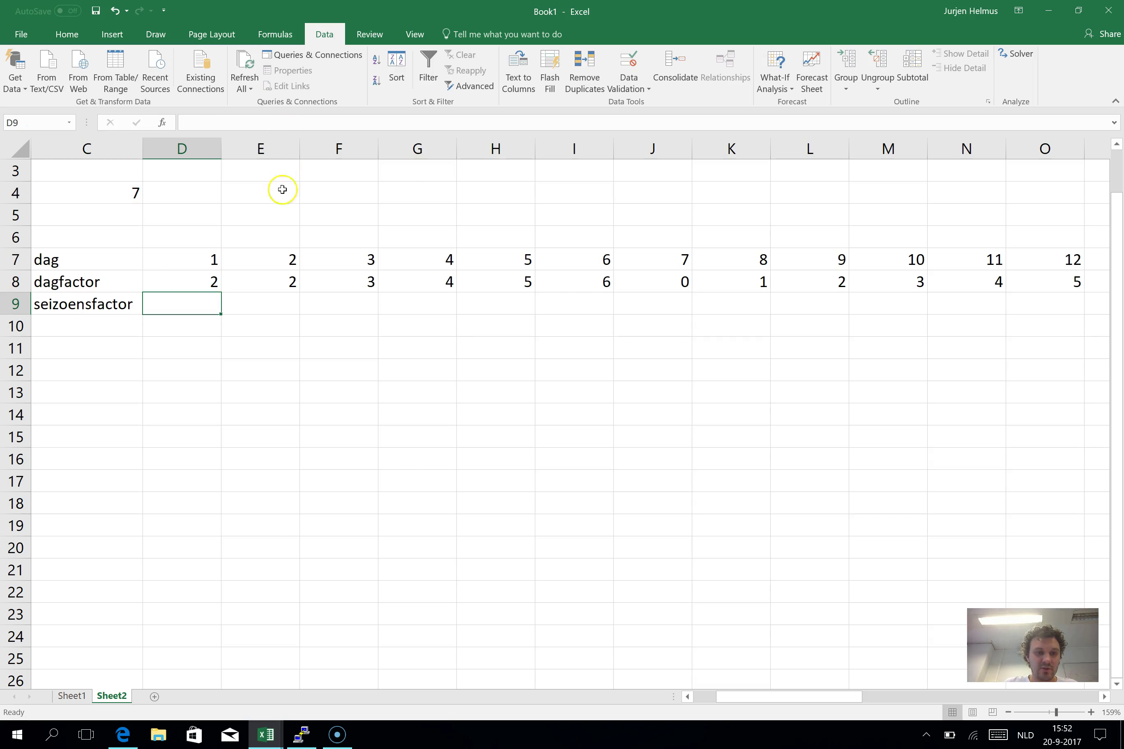
pyautogui.click(195, 287)
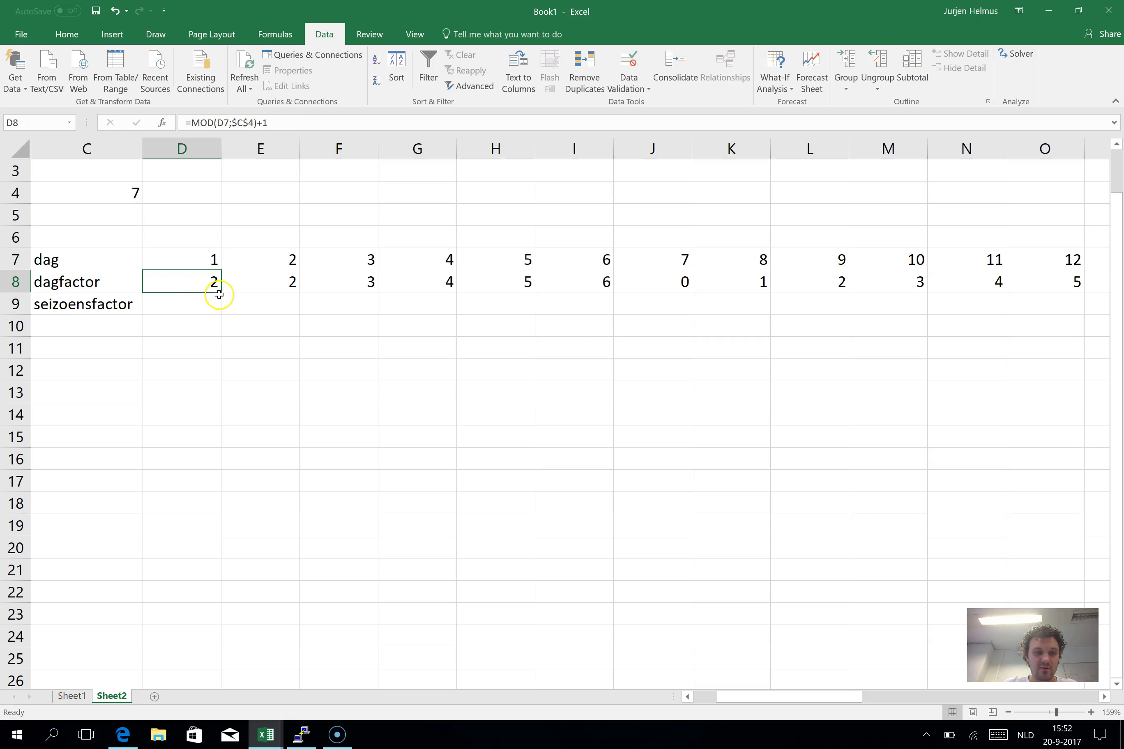
pyautogui.click(217, 287)
pyautogui.moveTo(220, 291); pyautogui.dragTo(707, 290)
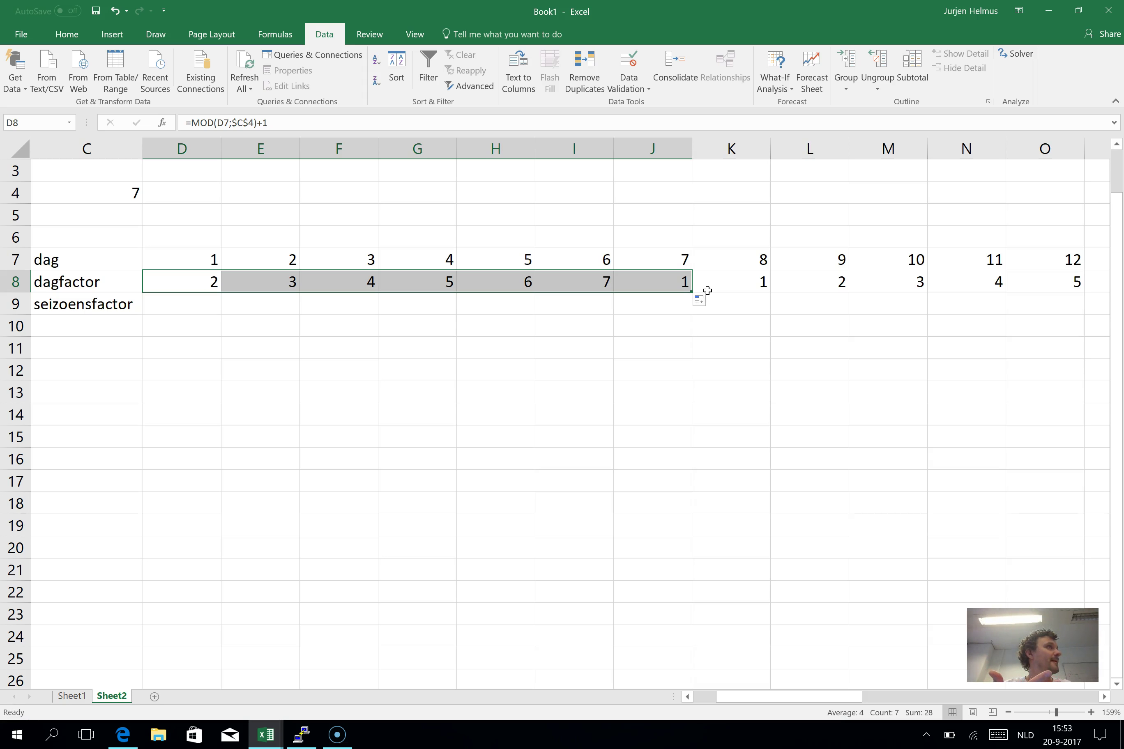
pyautogui.press('Down')
pyautogui.press('Left')
pyautogui.press('Left')
pyautogui.press('Right')
pyautogui.press('Right')
pyautogui.press('Right')
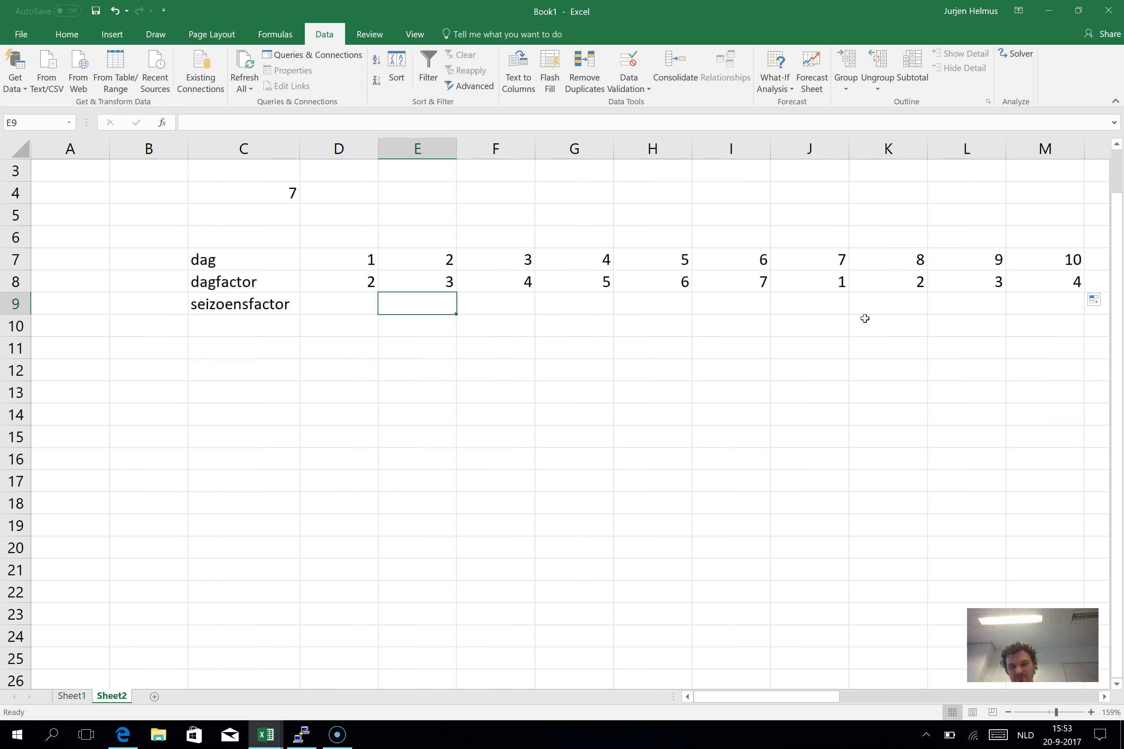
pyautogui.doubleClick(328, 278)
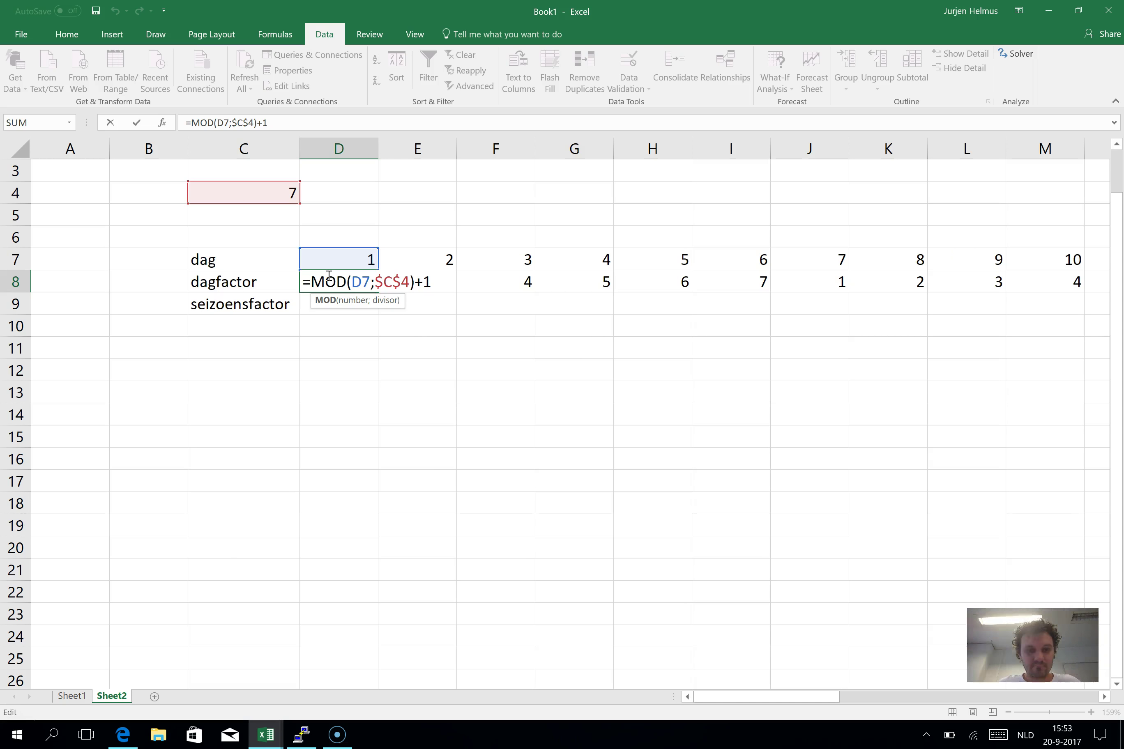
pyautogui.press('Return')
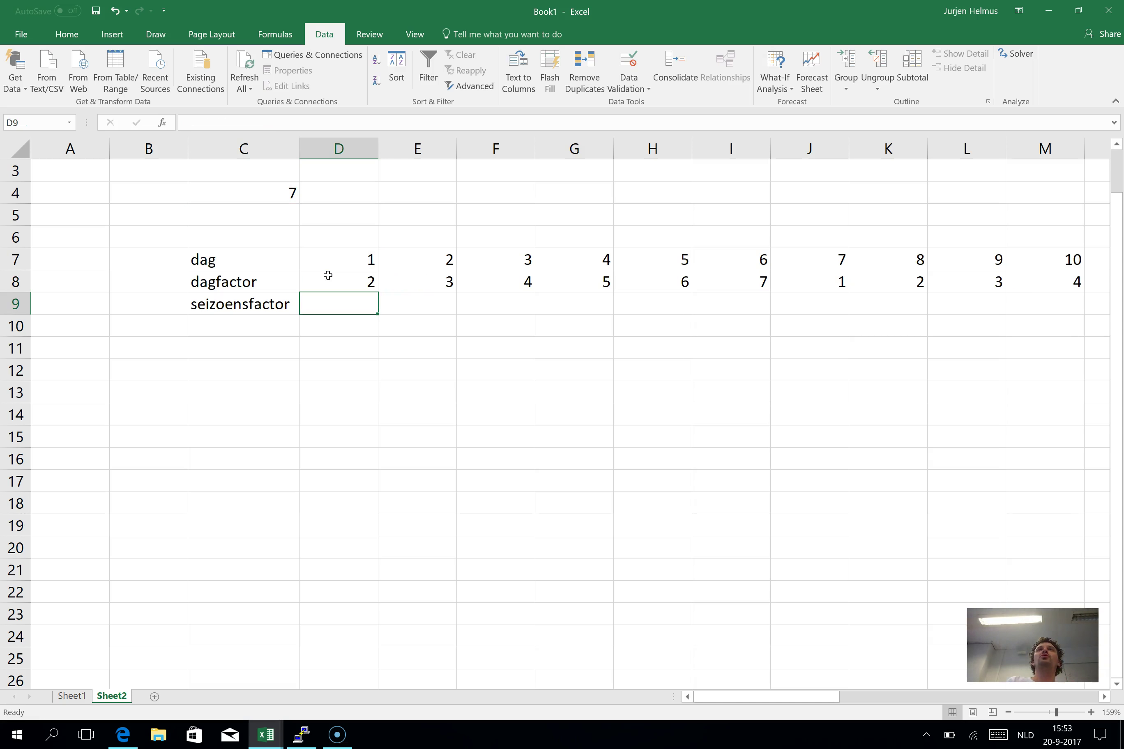
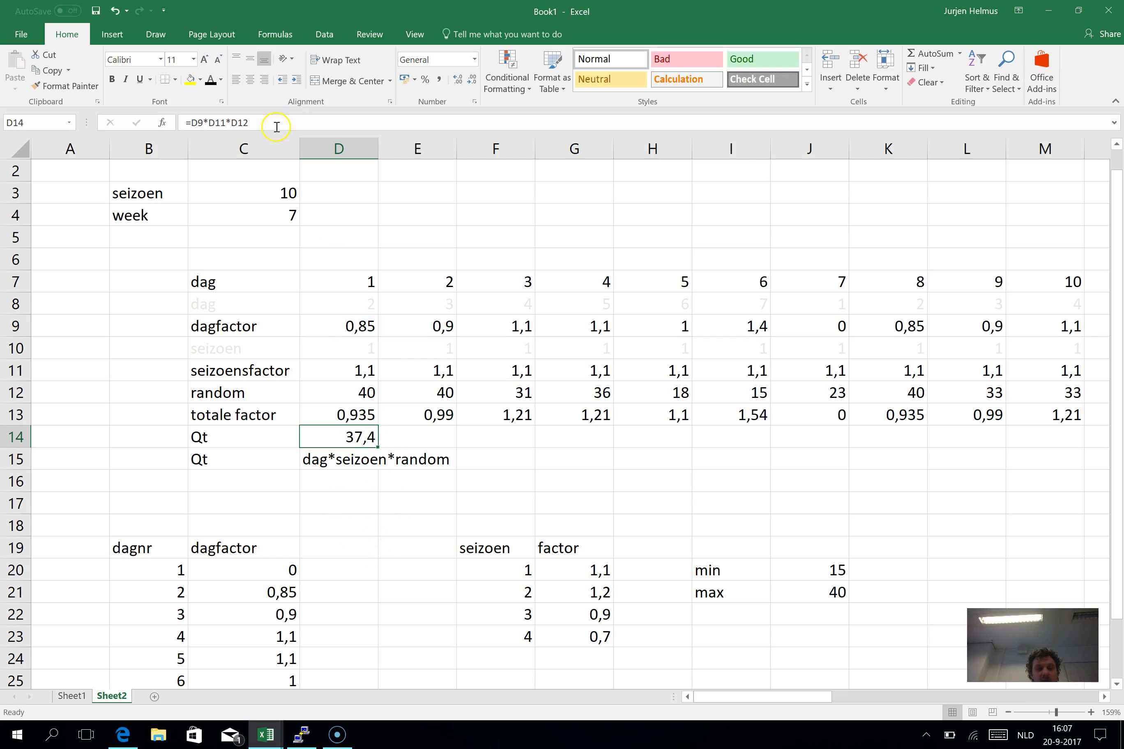
# Step: Change D14 to =ROUNDUP(D9*D11*D12;0) and fill it across to AJ14
pyautogui.click(277, 127)
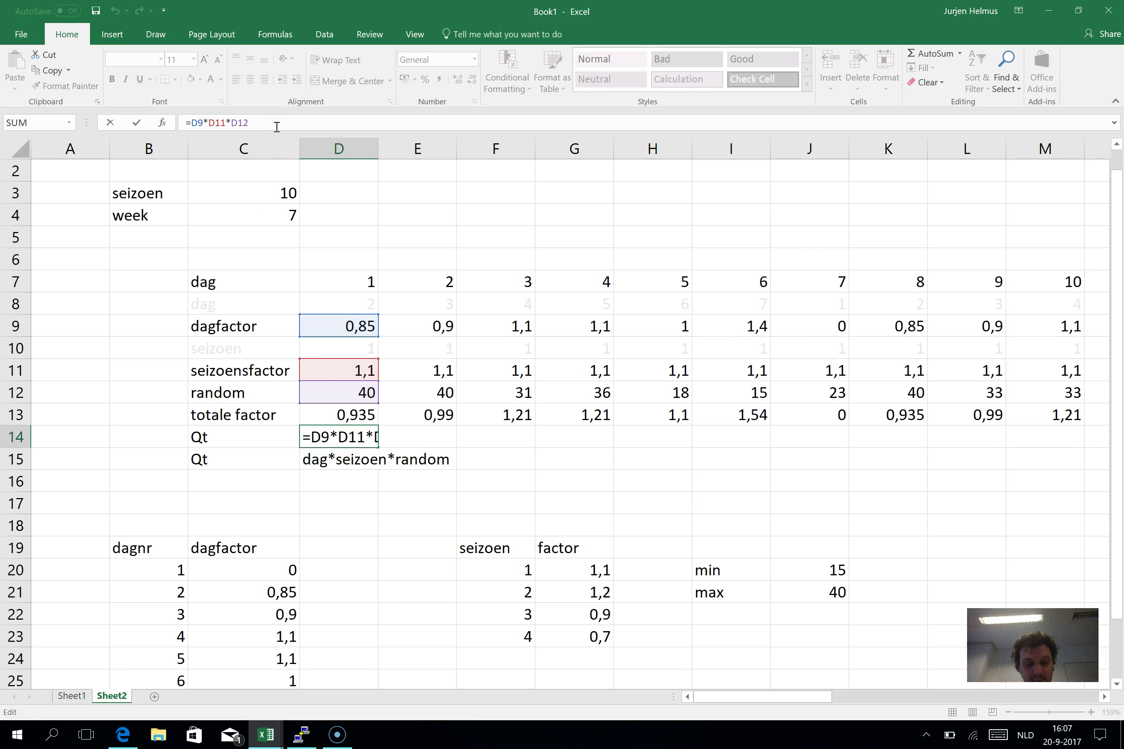
pyautogui.write('afr')
pyautogui.press('BackSpace')
pyautogui.press('BackSpace')
pyautogui.press('BackSpace')
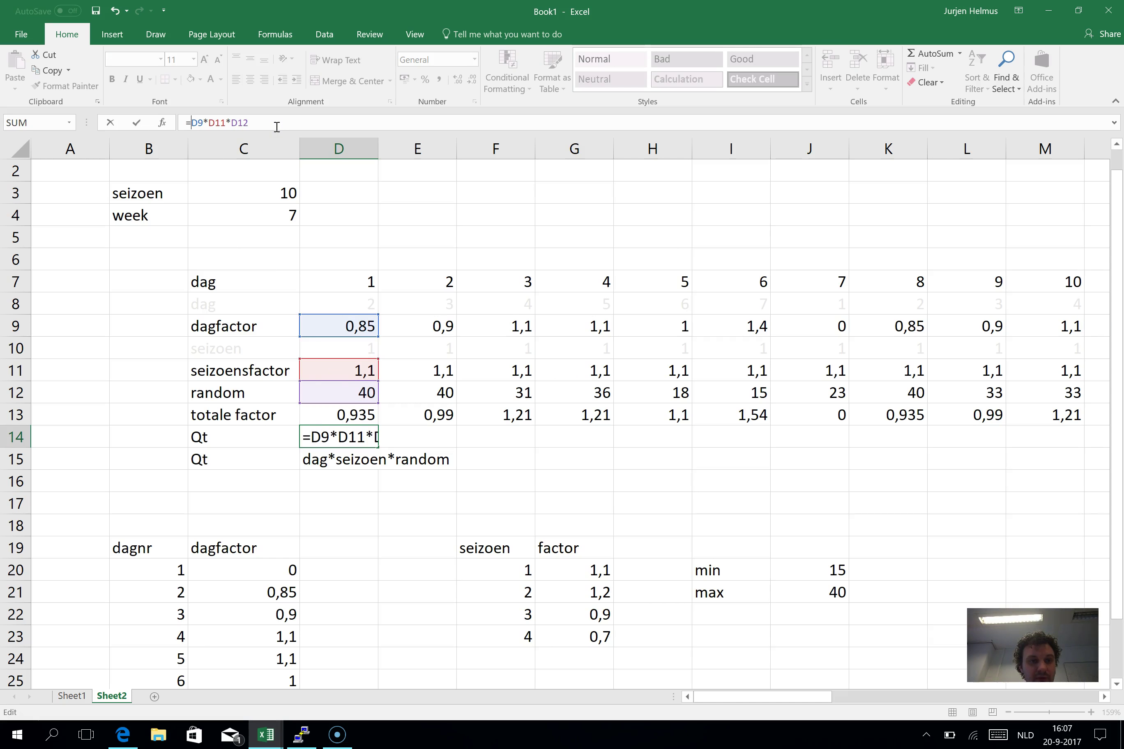
pyautogui.write('round')
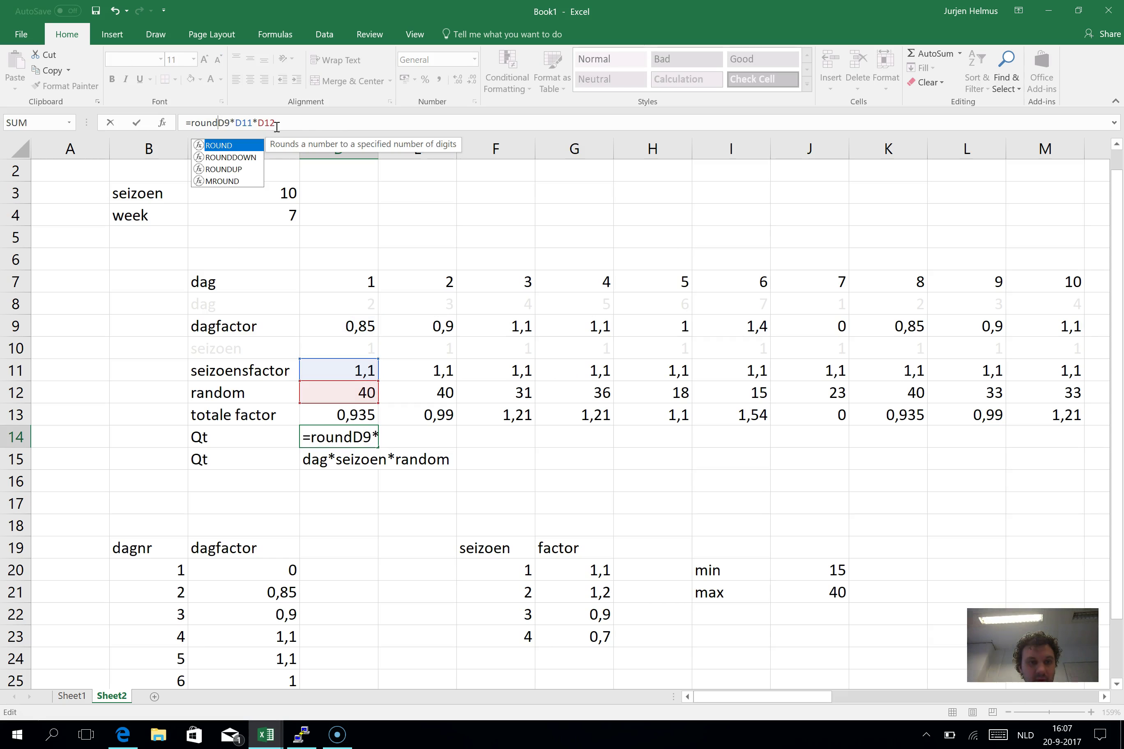
pyautogui.press('Down')
pyautogui.press('Down')
pyautogui.press('Tab')
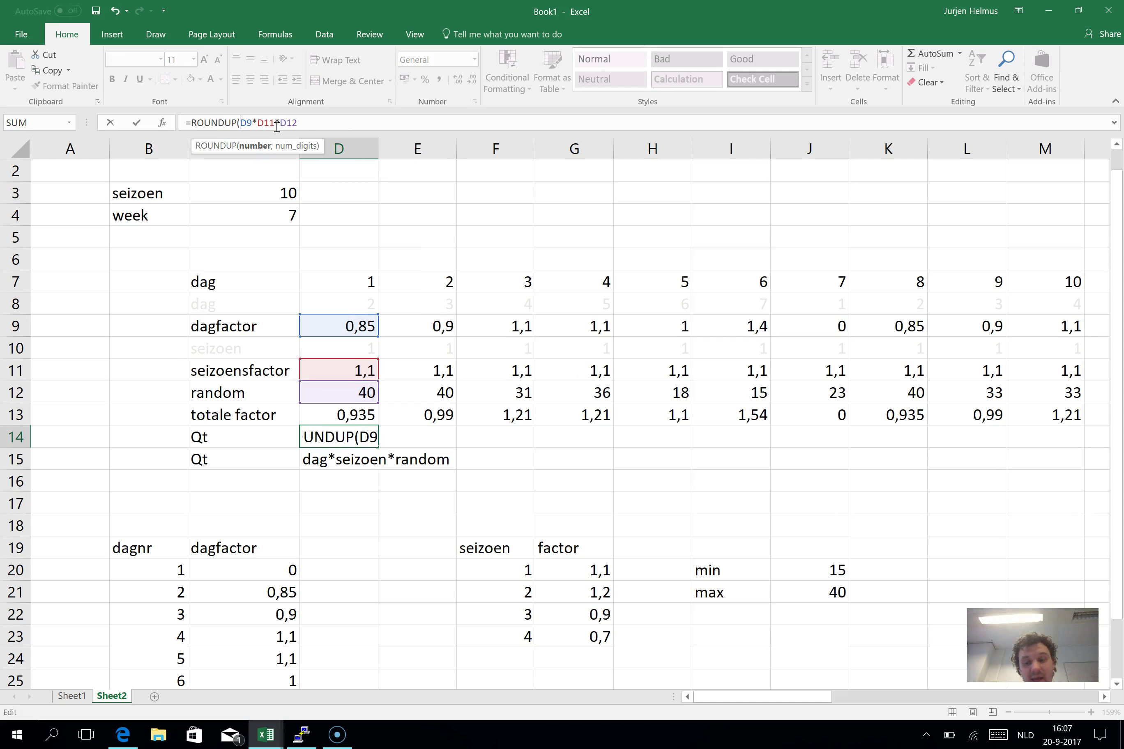
pyautogui.click(279, 125)
pyautogui.click(305, 123)
pyautogui.write(';0')
pyautogui.press('Return')
pyautogui.click(339, 437)
pyautogui.moveTo(378, 448); pyautogui.dragTo(1004, 430)
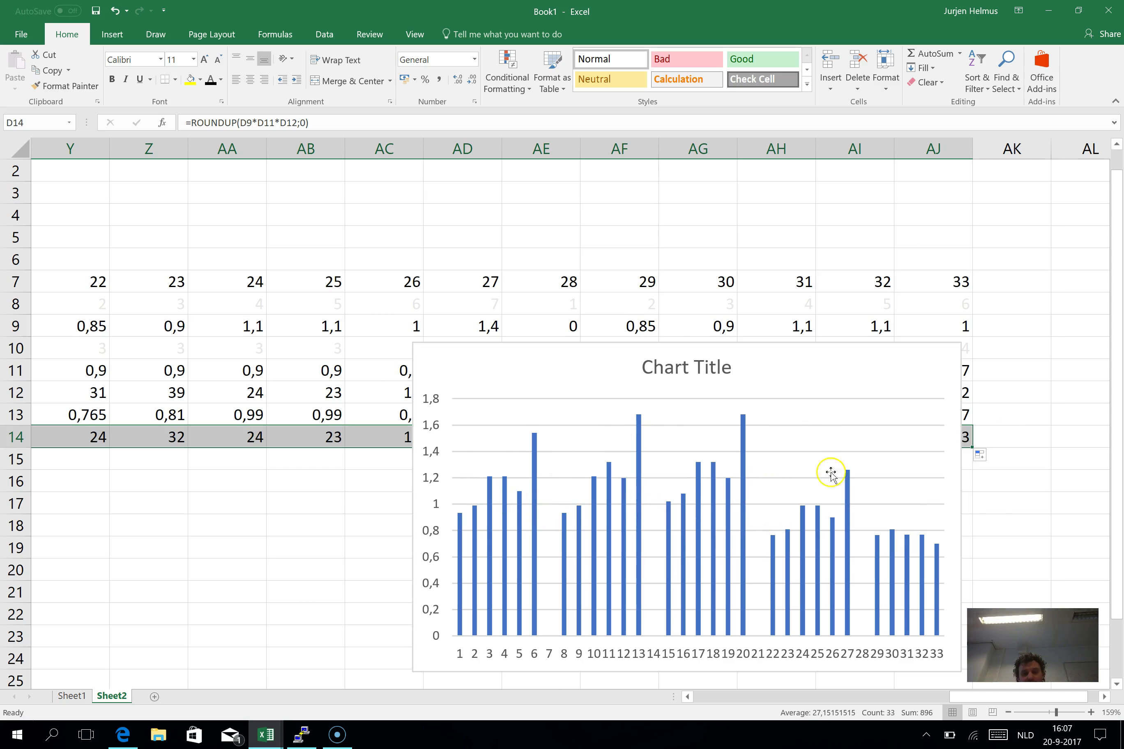
# Step: Point the column chart's data at Qt row 14 and move the chart below the data
pyautogui.click(763, 538)
pyautogui.moveTo(367, 426); pyautogui.dragTo(363, 440)
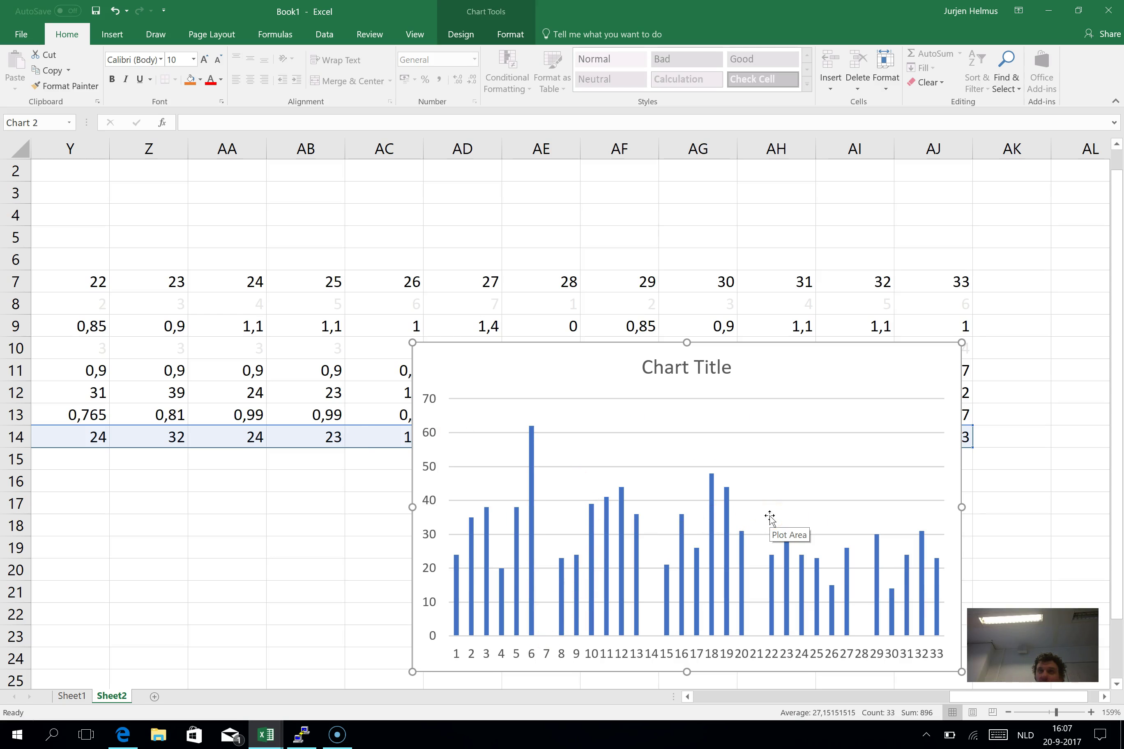
pyautogui.moveTo(581, 357); pyautogui.dragTo(573, 535)
# Step: Total the Qt row in AK14 with =SUM(D14:AJ14)
pyautogui.click(1011, 437)
pyautogui.write('=SUM(D14:AJ14)')
pyautogui.press('Return')
pyautogui.click(1012, 437)
# Step: Recalculate the random demand values and return to the left part of the sheet
pyautogui.press('F9')
pyautogui.press('F9')
pyautogui.press('F9')
pyautogui.press('F9')
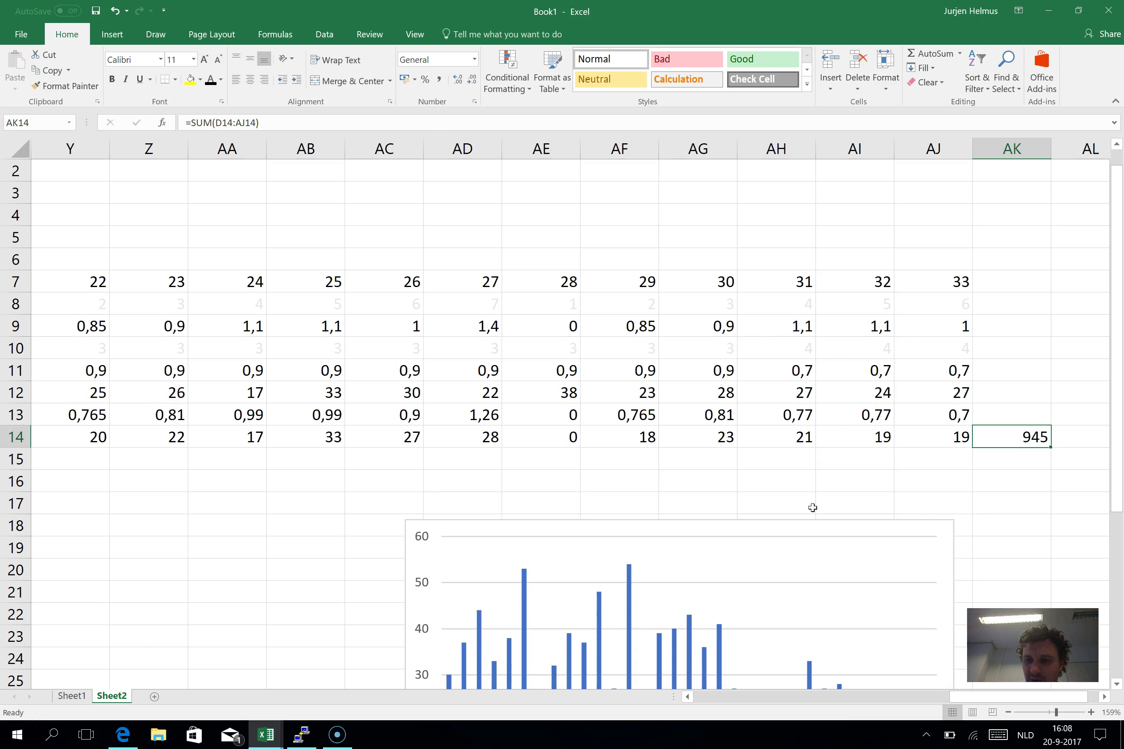
pyautogui.hscroll(-10, 580, 386)
pyautogui.click(149, 259)
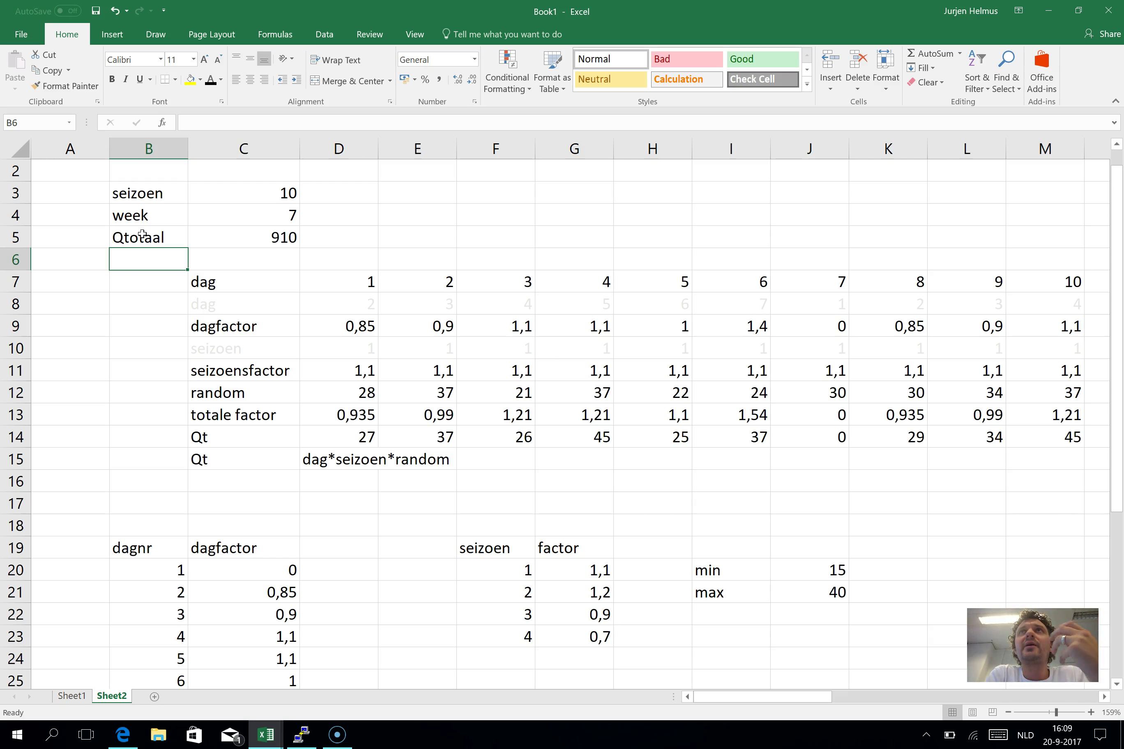
# Step: Colour the dagfactor values C20:C26 and seizoen factors G20:G23 red
pyautogui.scroll(-1, 142, 234)
pyautogui.moveTo(244, 504); pyautogui.dragTo(243, 636)
pyautogui.click(221, 80)
pyautogui.click(221, 196)
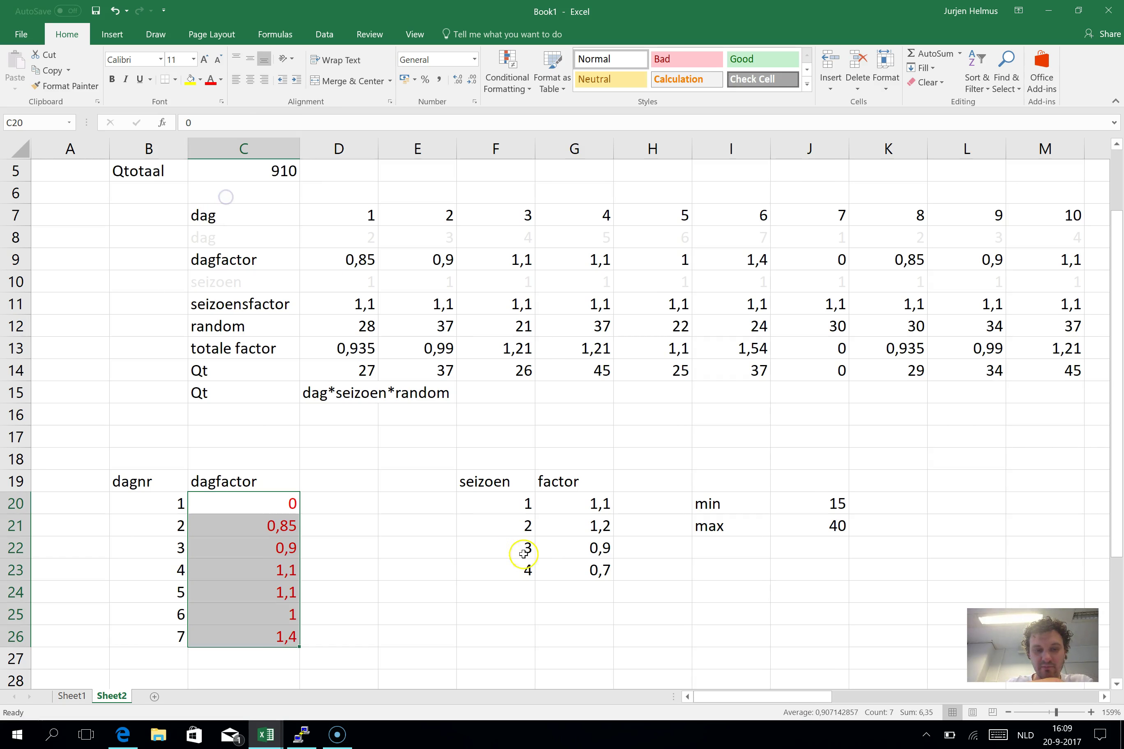
pyautogui.moveTo(584, 506); pyautogui.dragTo(573, 571)
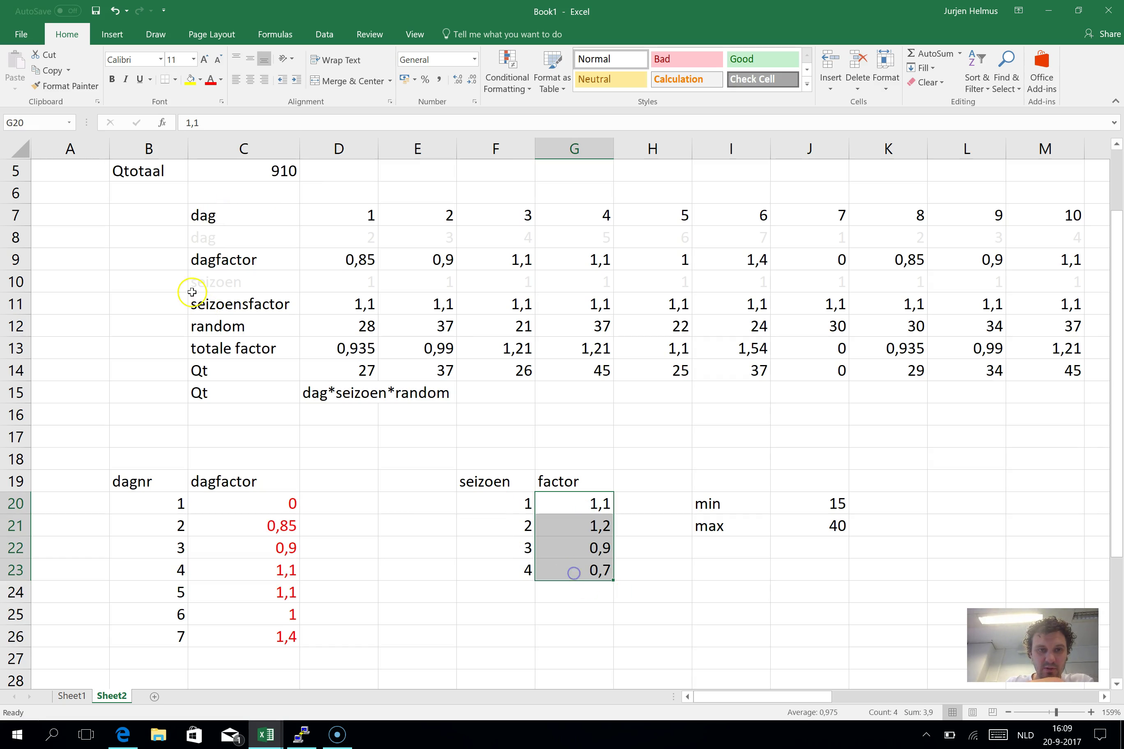
pyautogui.click(211, 79)
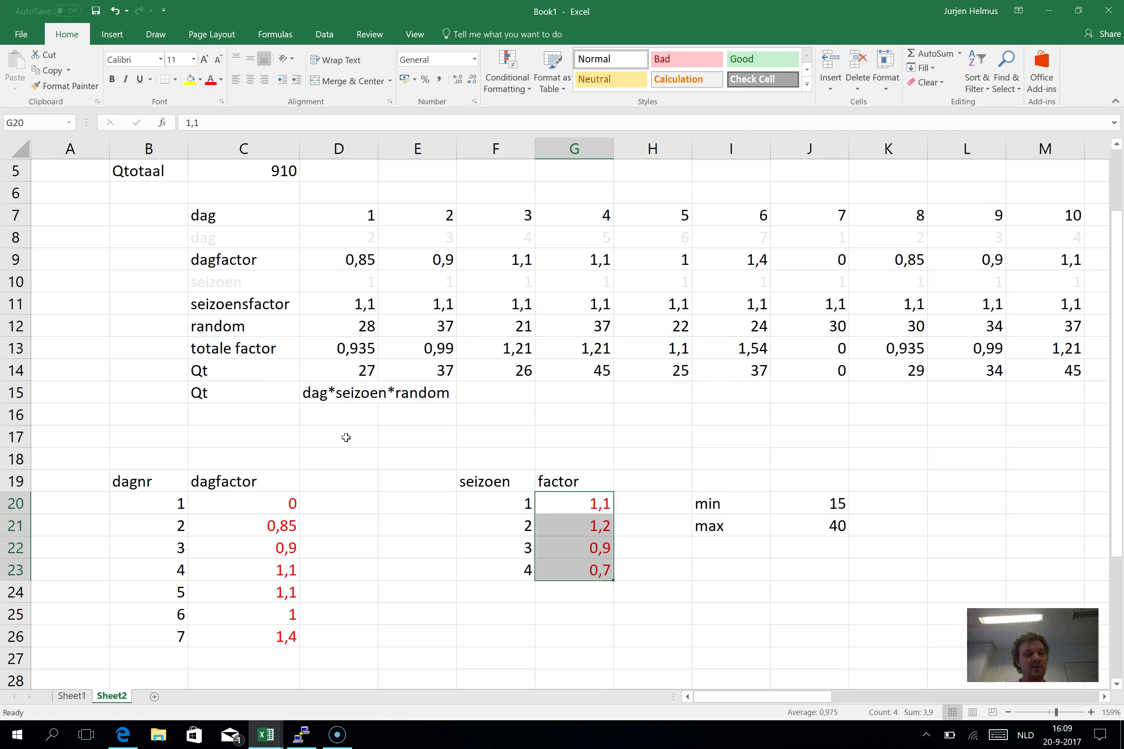
pyautogui.moveTo(270, 504); pyautogui.dragTo(283, 637)
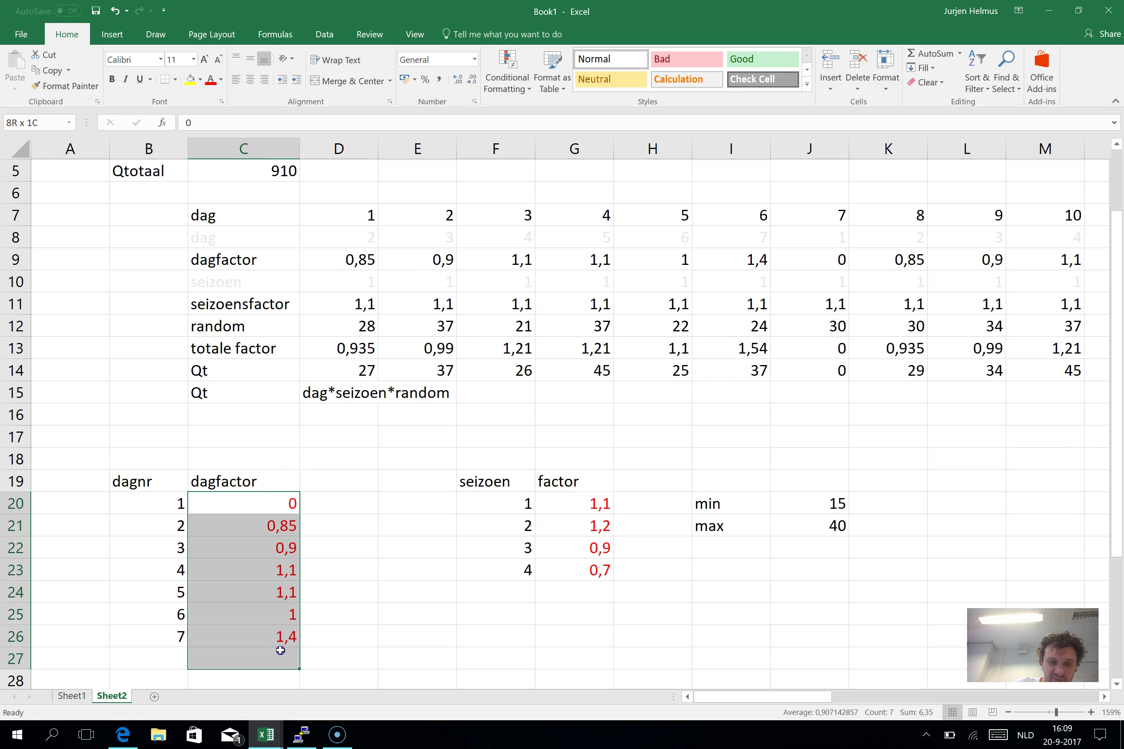
pyautogui.moveTo(589, 504); pyautogui.dragTo(577, 572)
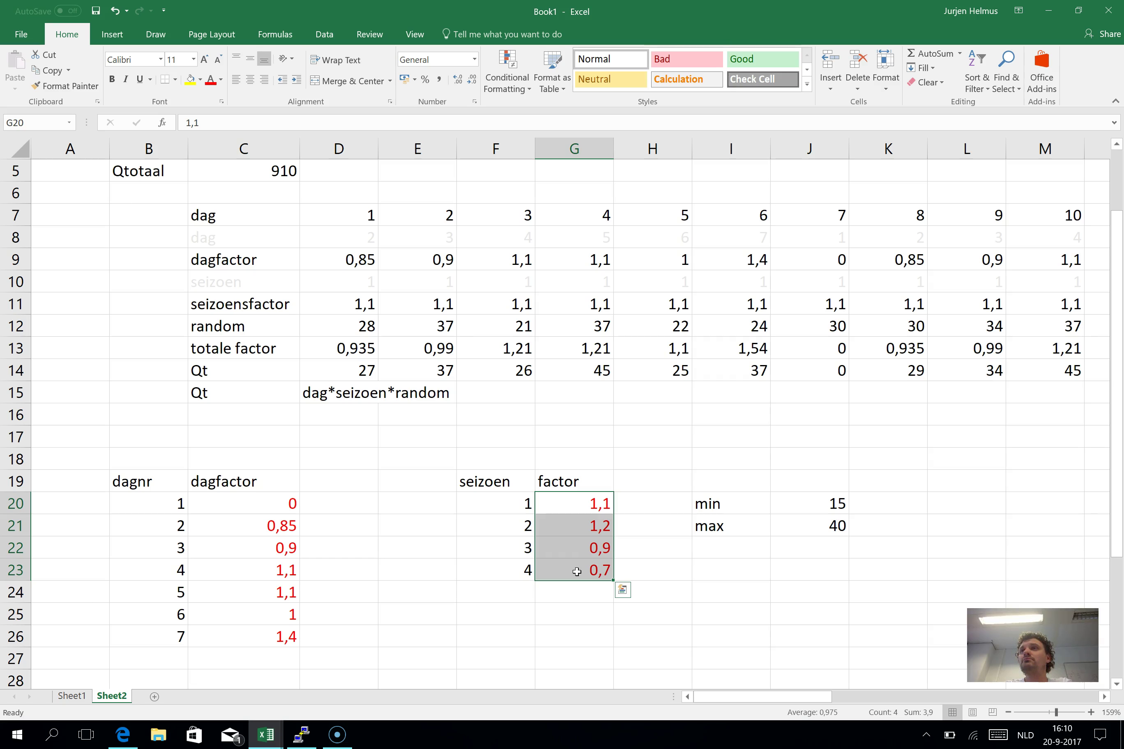
pyautogui.scroll(2, 483, 343)
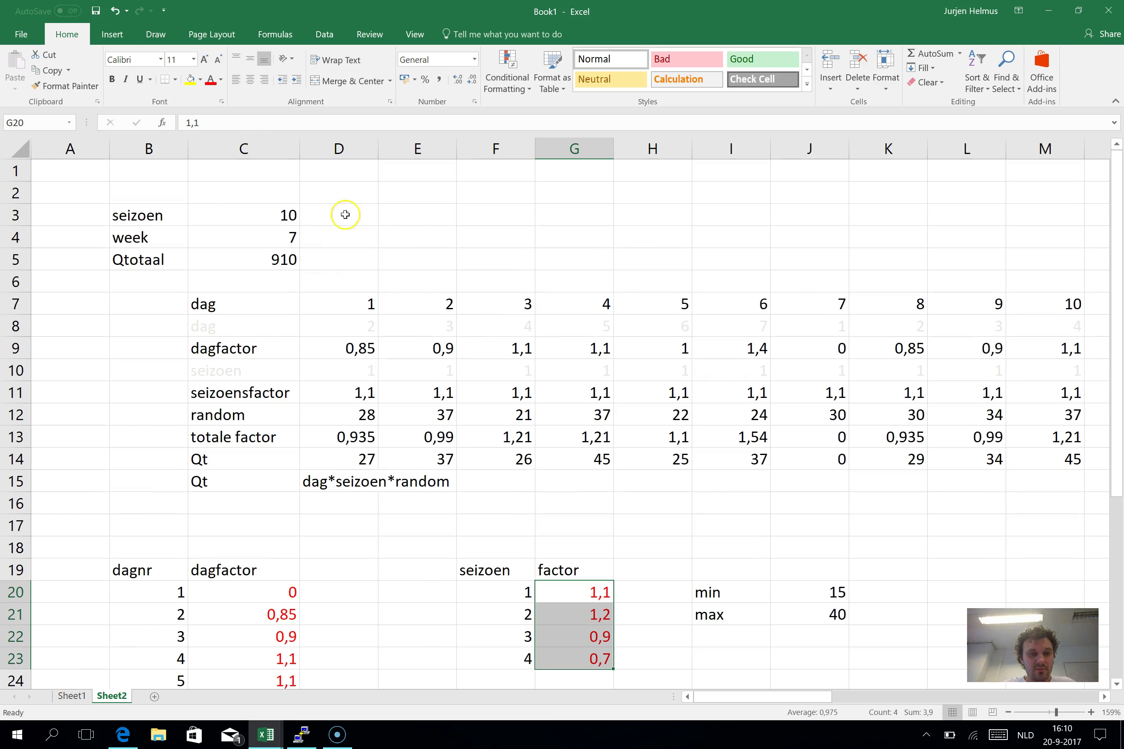
# Step: Enter the label 'verschil' in E5, correcting the misspelling
pyautogui.click(427, 255)
pyautogui.write('verschl')
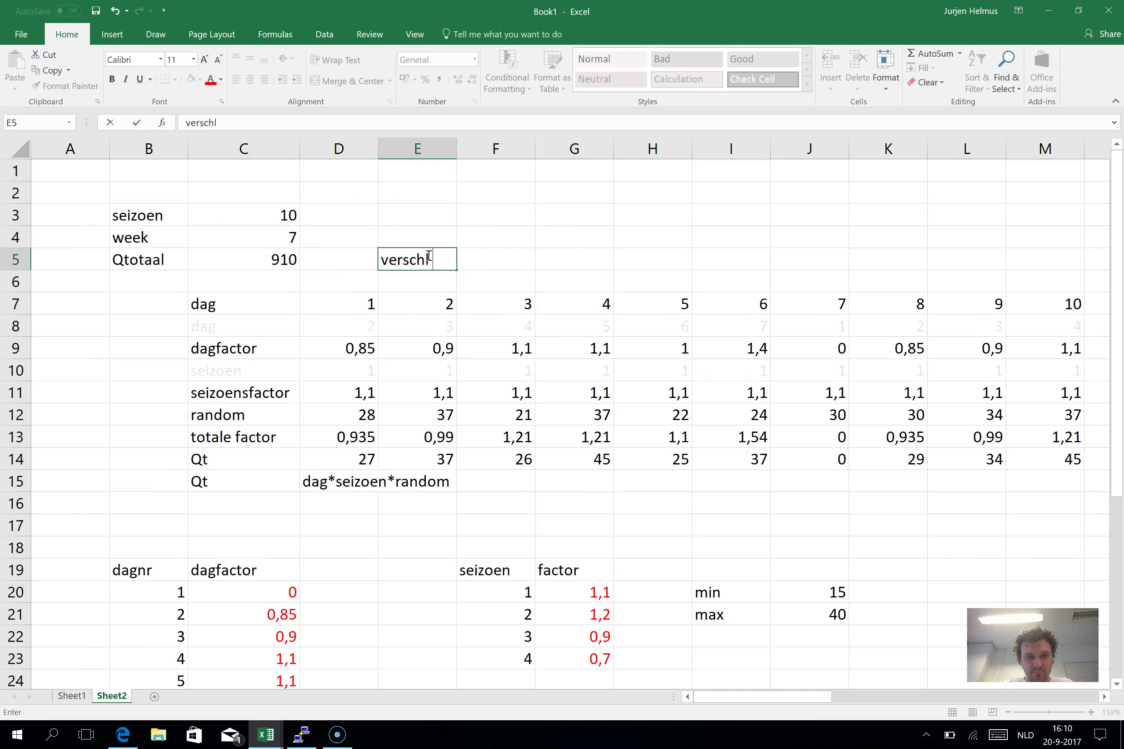
pyautogui.write('il')
pyautogui.press('Return')
pyautogui.click(428, 255)
pyautogui.write('verschil')
pyautogui.press('Tab')
# Step: Colour the 910 Qtotaal value in C5 red, then bring up more font colours
pyautogui.click(256, 265)
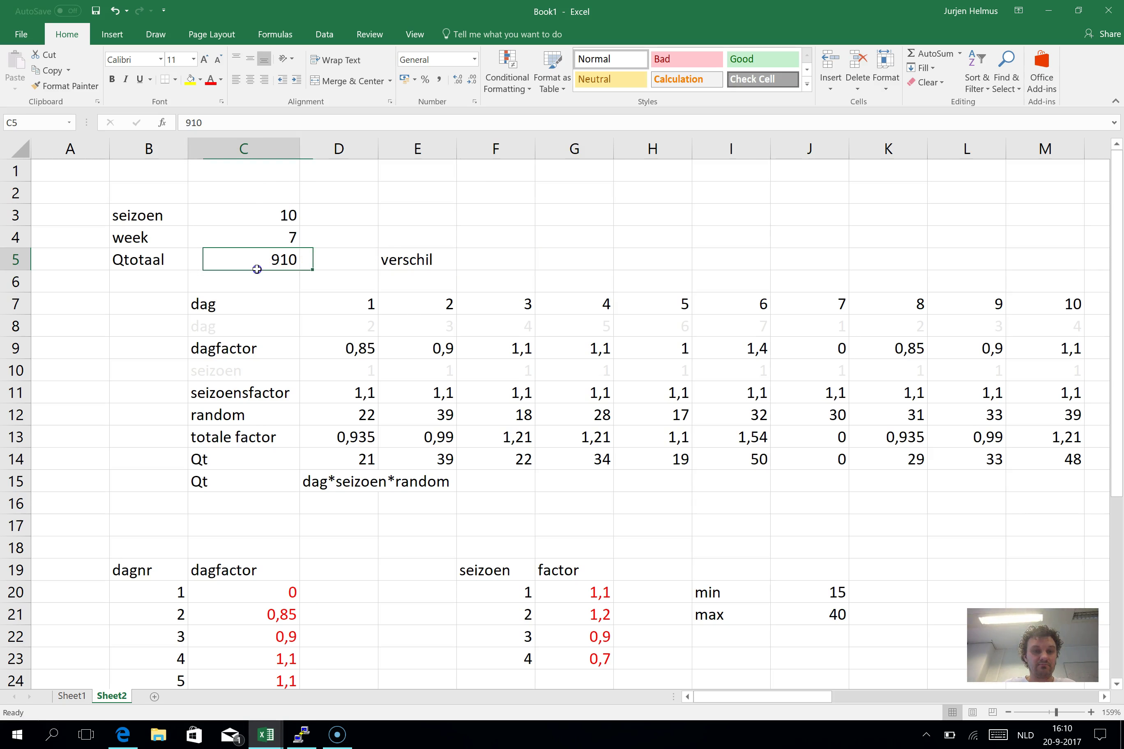
pyautogui.click(211, 79)
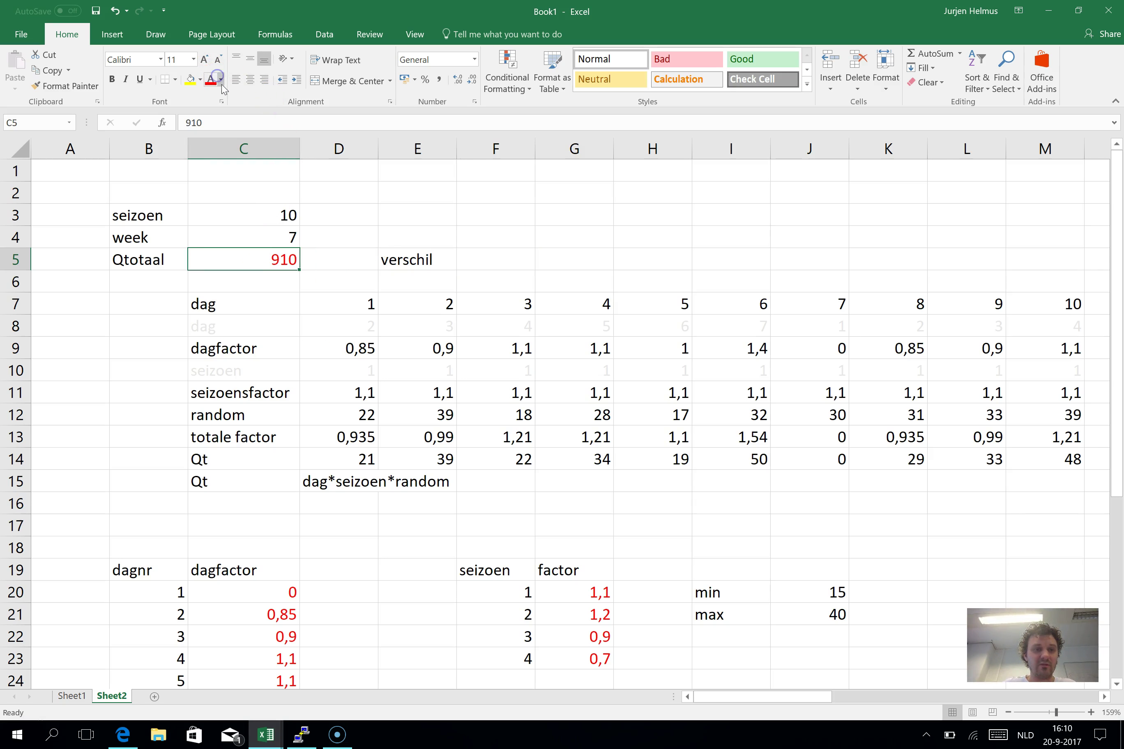
pyautogui.click(221, 82)
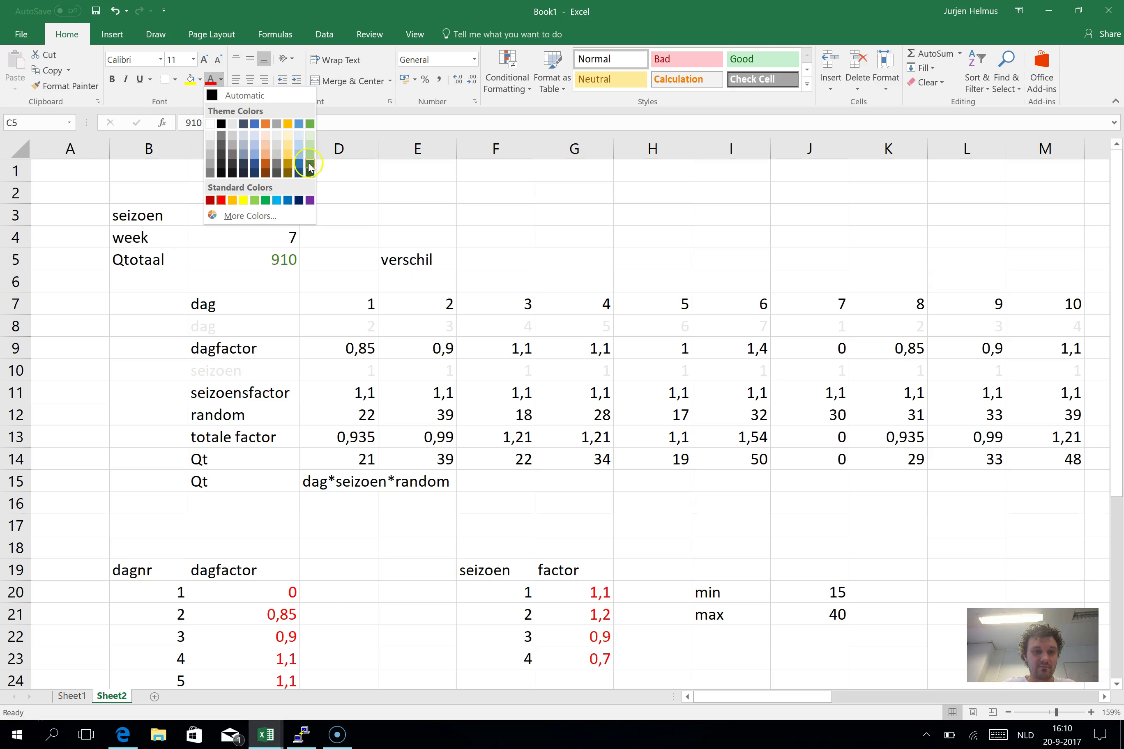